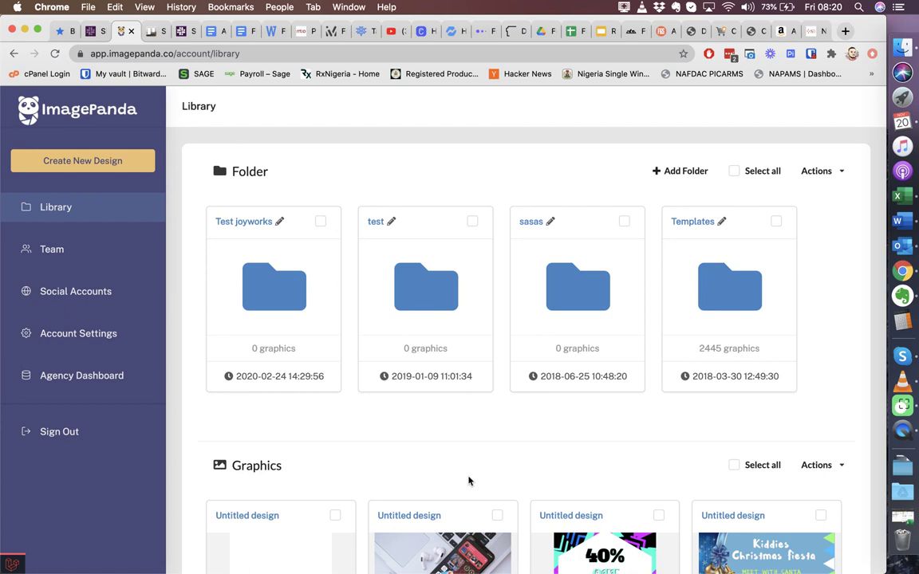
Step: Show the design library and scroll through the saved designs
{"action": "left_click", "coordinate": [160, 208]}
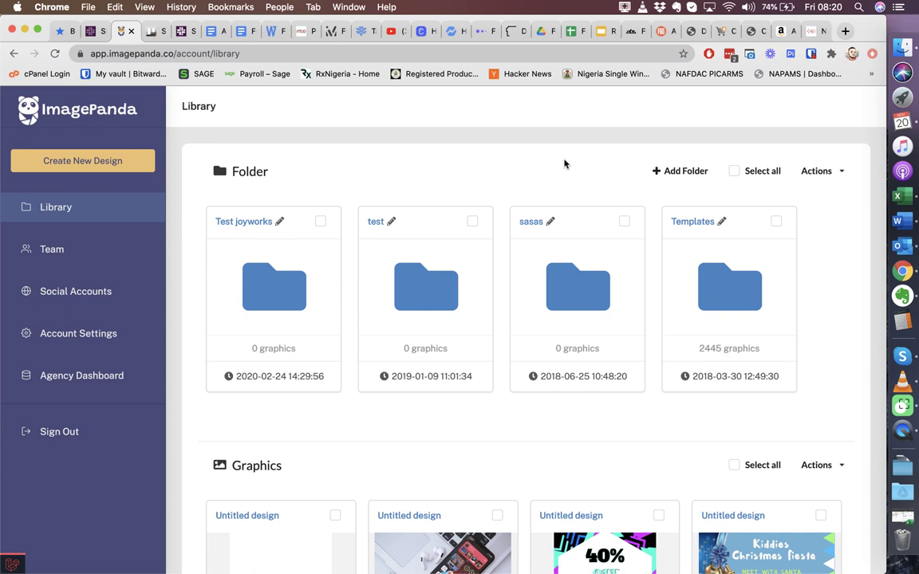
{"action": "scroll", "coordinate": [563, 164], "scroll_direction": "down", "scroll_amount": 3}
{"action": "scroll", "coordinate": [564, 164], "scroll_direction": "up", "scroll_amount": 2}
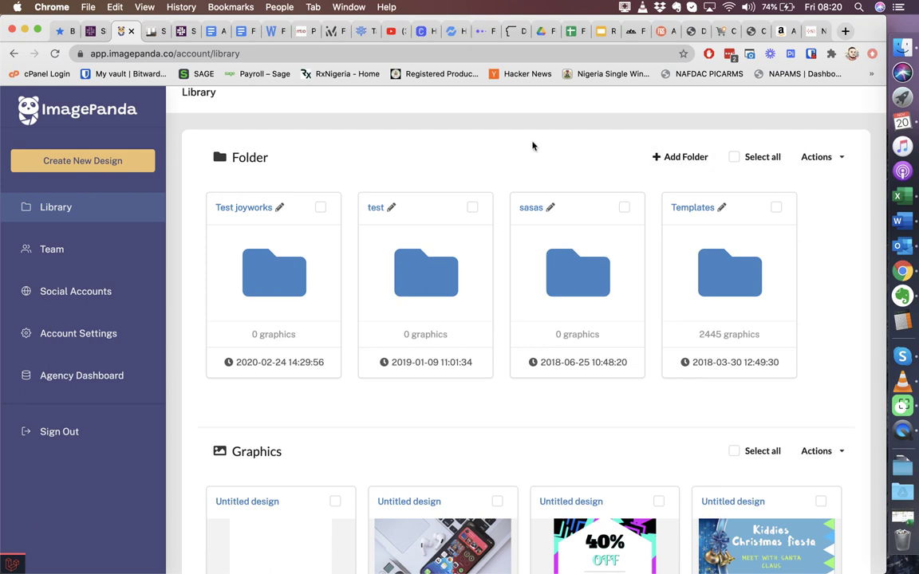
{"action": "scroll", "coordinate": [533, 145], "scroll_direction": "down", "scroll_amount": 10}
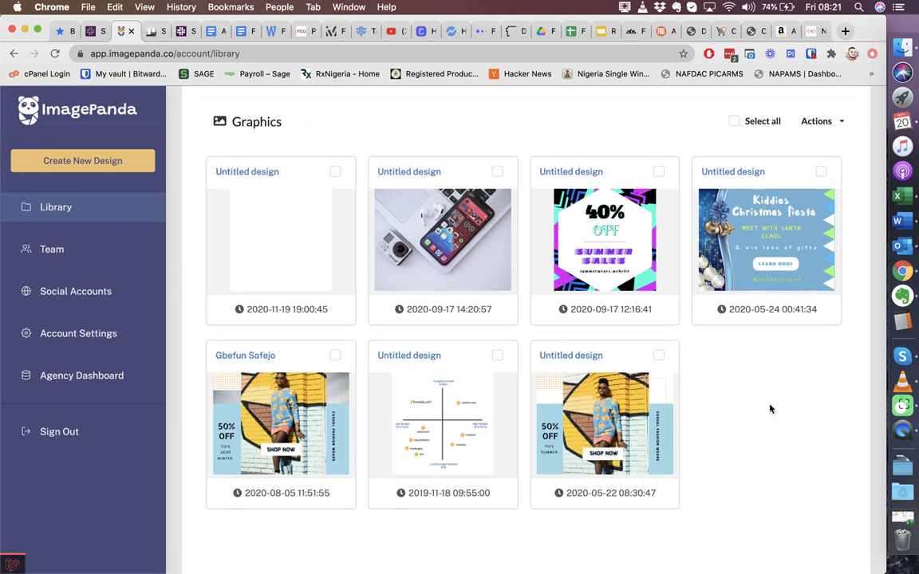
{"action": "scroll", "coordinate": [770, 409], "scroll_direction": "down", "scroll_amount": 9}
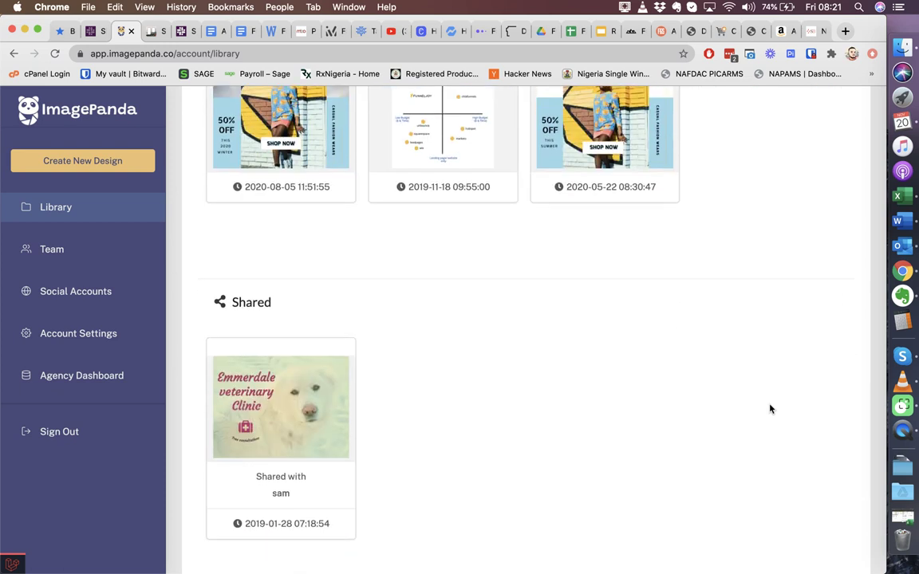
{"action": "scroll", "coordinate": [412, 424], "scroll_direction": "down", "scroll_amount": 4}
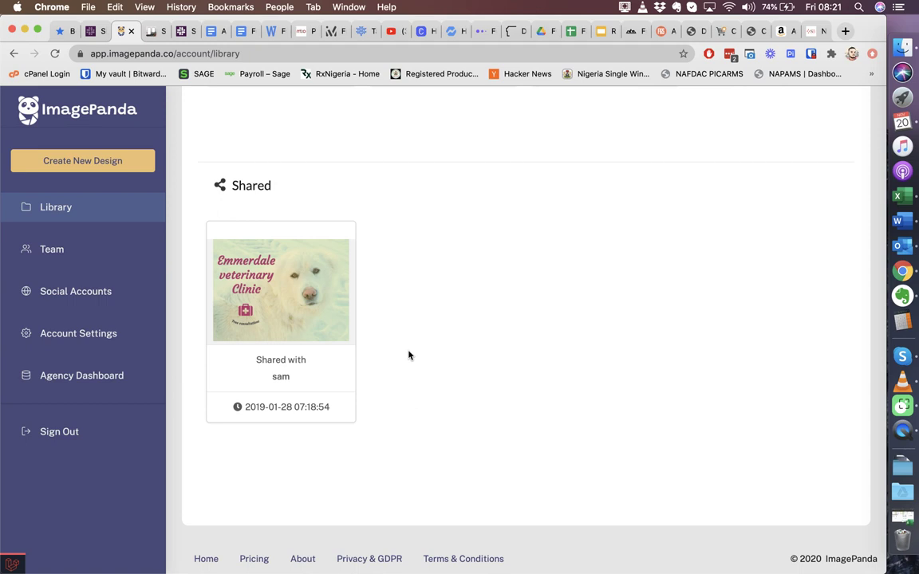
{"action": "scroll", "coordinate": [408, 355], "scroll_direction": "up", "scroll_amount": 10}
{"action": "scroll", "coordinate": [408, 355], "scroll_direction": "up", "scroll_amount": 3}
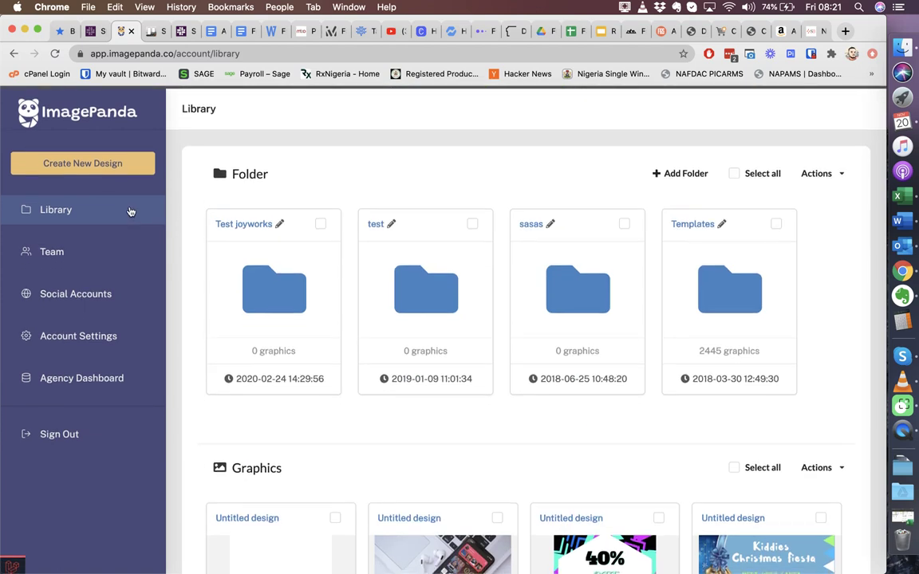
Step: Review the Team page's Send Invitation and Pending Invites tabs, then the social accounts page
{"action": "left_click", "coordinate": [46, 253]}
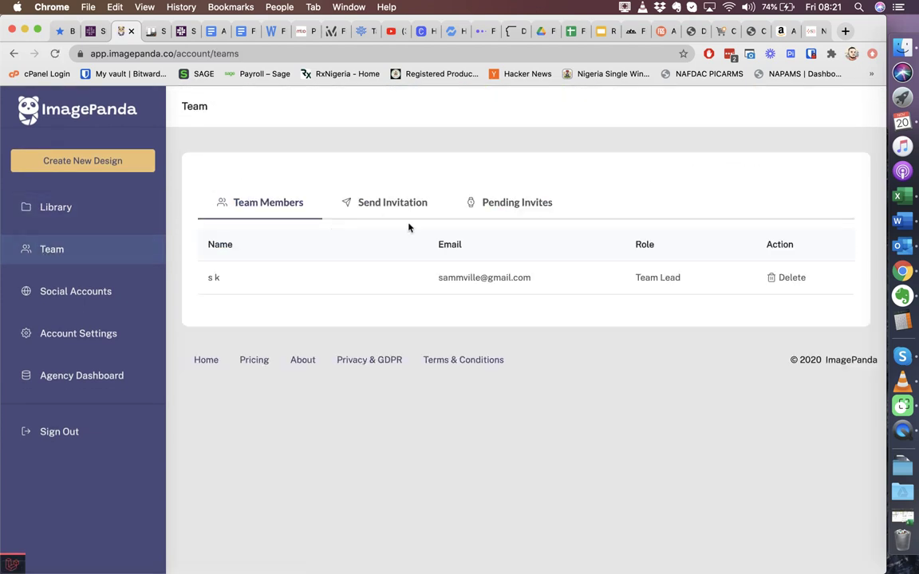
{"action": "left_click", "coordinate": [402, 207]}
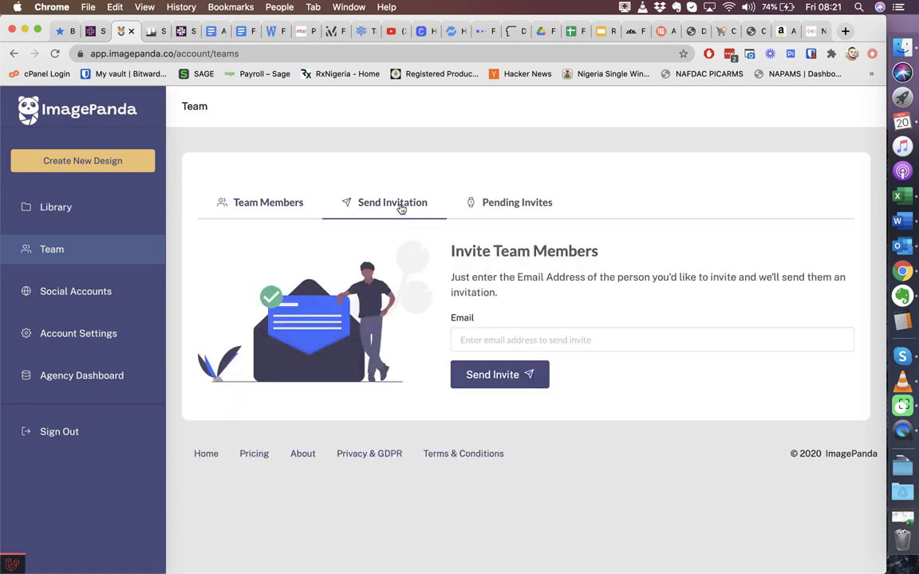
{"action": "left_click", "coordinate": [510, 203]}
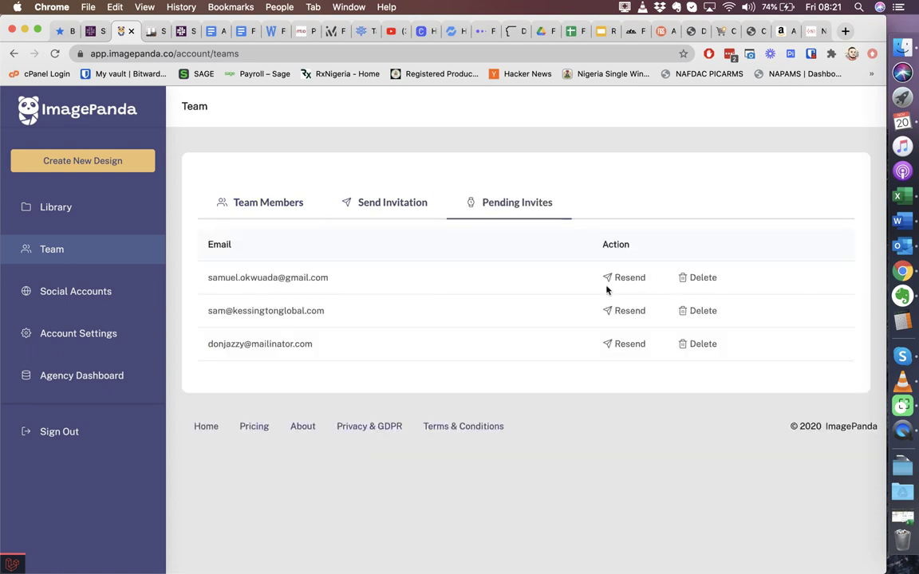
{"action": "left_click", "coordinate": [261, 206]}
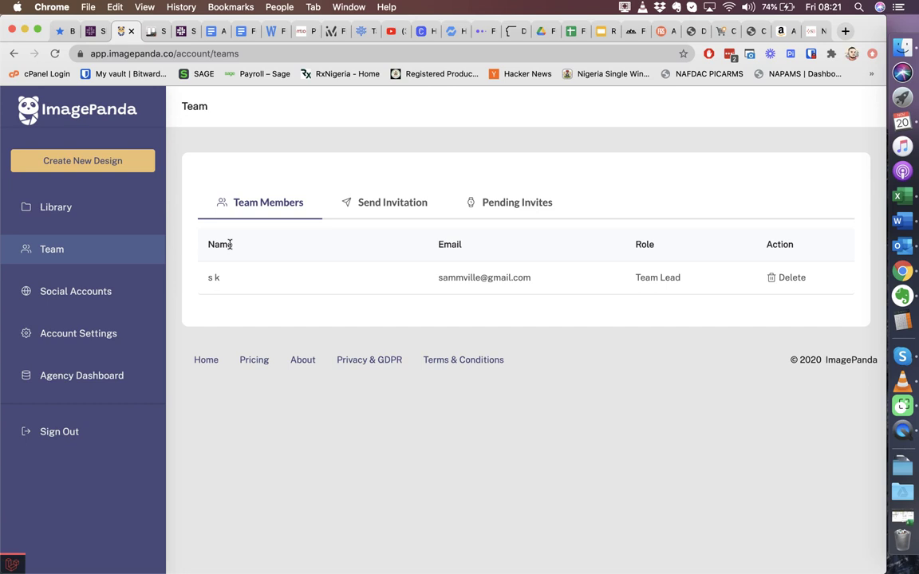
{"action": "left_click", "coordinate": [48, 299]}
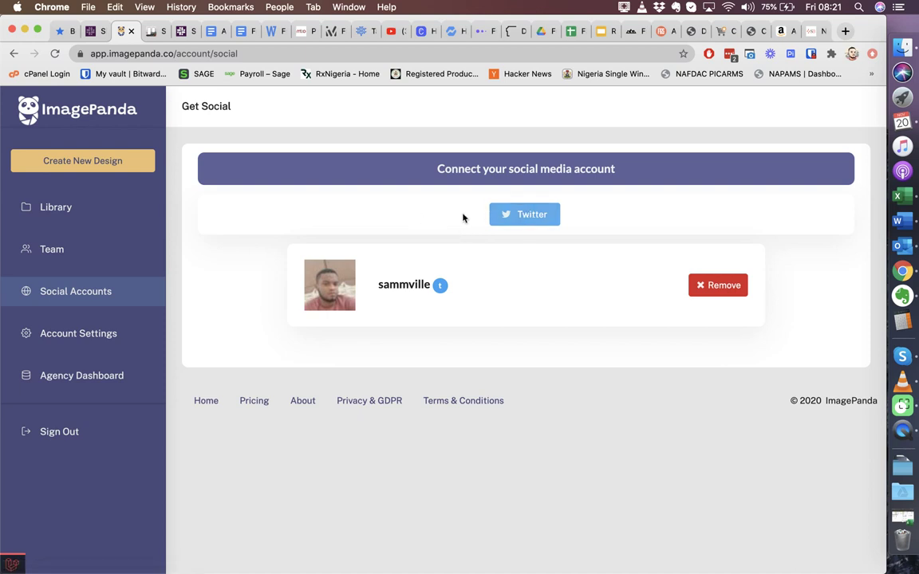
Step: Look over the Account Settings form, then return to the Library with its four folders
{"action": "left_click", "coordinate": [110, 329]}
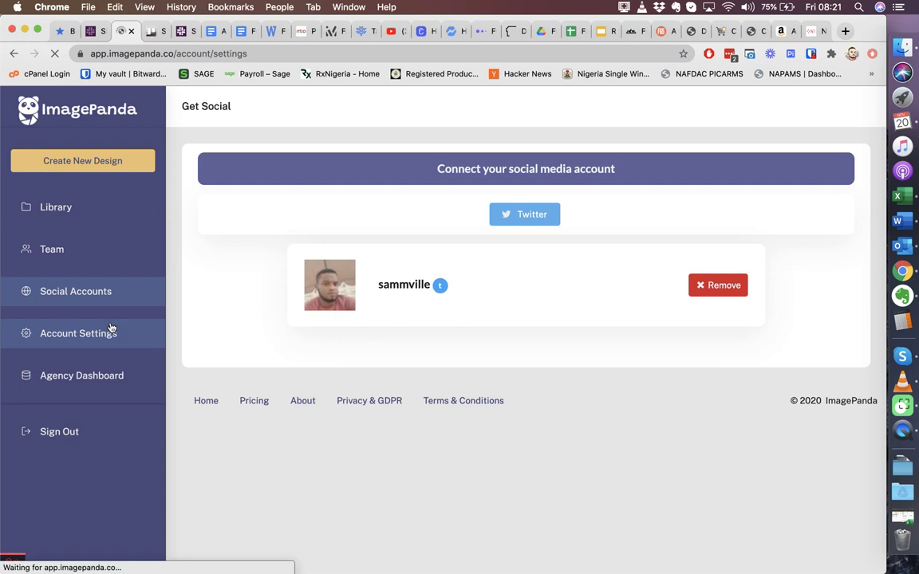
{"action": "scroll", "coordinate": [543, 363], "scroll_direction": "down", "scroll_amount": 2}
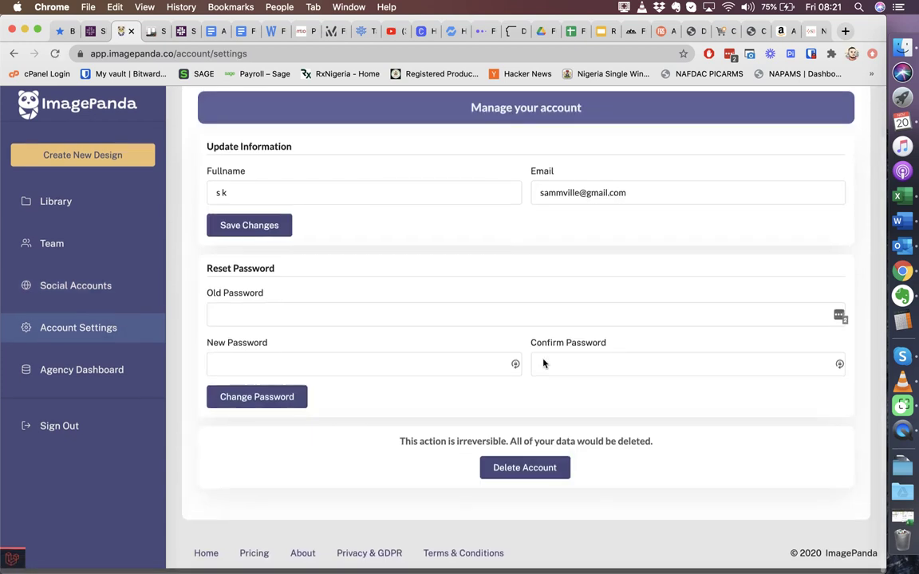
{"action": "scroll", "coordinate": [543, 363], "scroll_direction": "up", "scroll_amount": 2}
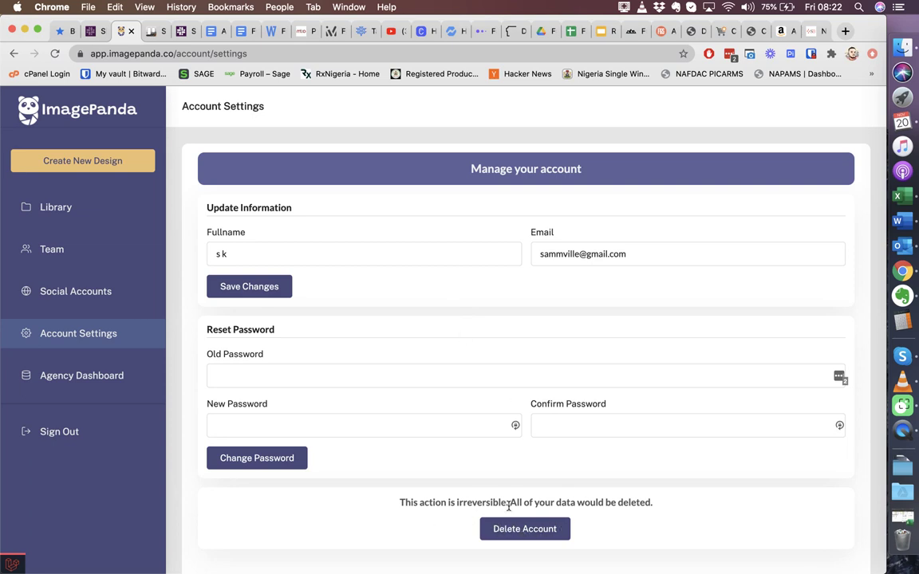
{"action": "double_click", "coordinate": [507, 503]}
{"action": "left_click", "coordinate": [349, 489]}
{"action": "left_click", "coordinate": [62, 209]}
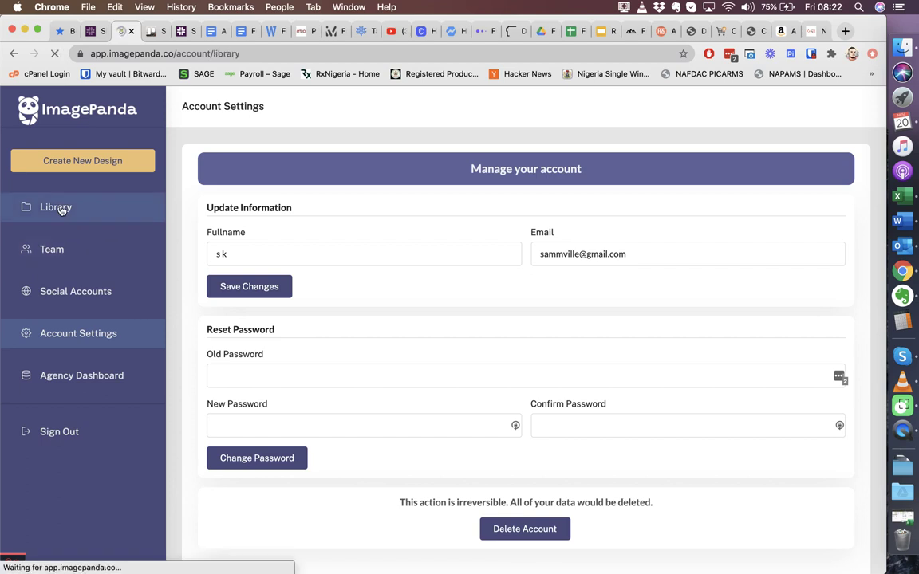
Step: Start a new design and pick the 1200 × 900 px Facebook Post size, skipping custom dimensions
{"action": "left_click", "coordinate": [83, 161]}
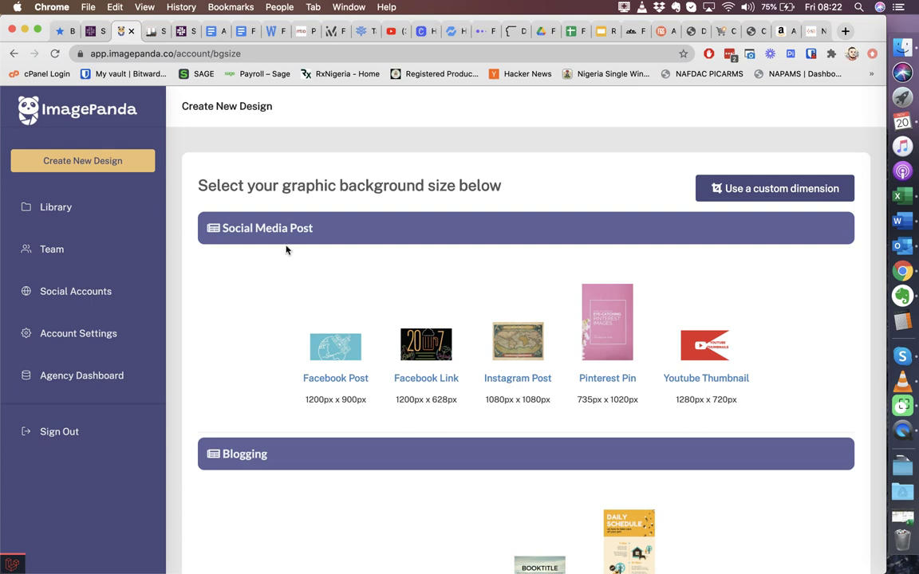
{"action": "scroll", "coordinate": [455, 306], "scroll_direction": "down", "scroll_amount": 10}
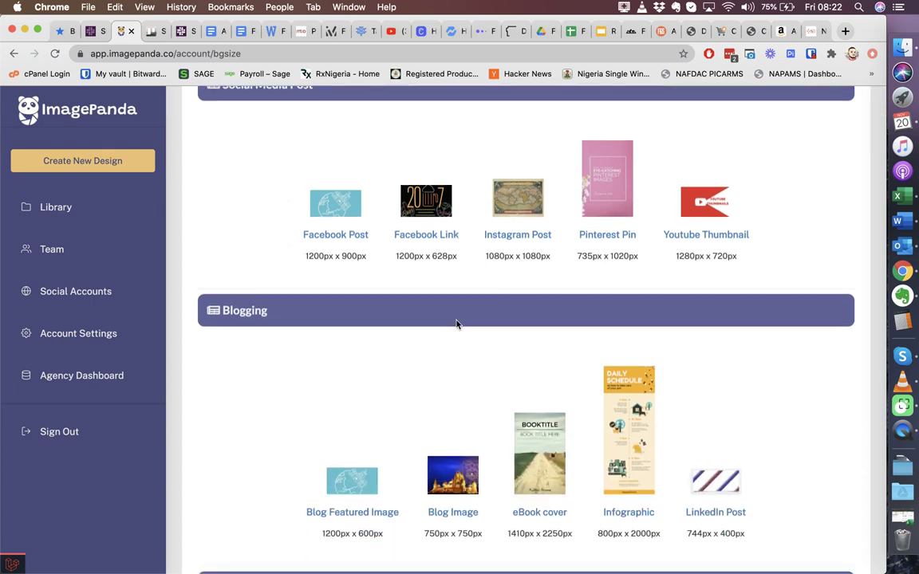
{"action": "scroll", "coordinate": [456, 324], "scroll_direction": "down", "scroll_amount": 15}
{"action": "scroll", "coordinate": [456, 324], "scroll_direction": "up", "scroll_amount": 9}
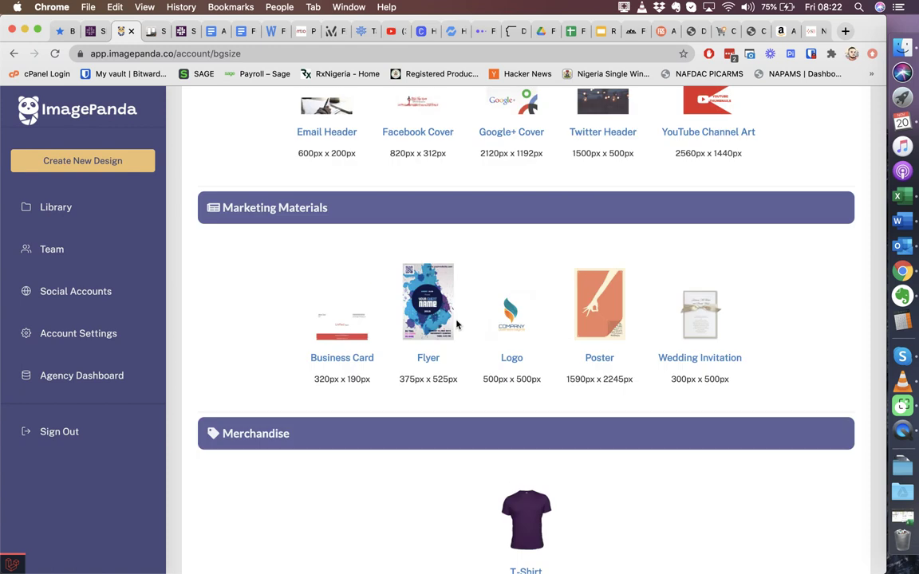
{"action": "scroll", "coordinate": [456, 324], "scroll_direction": "up", "scroll_amount": 10}
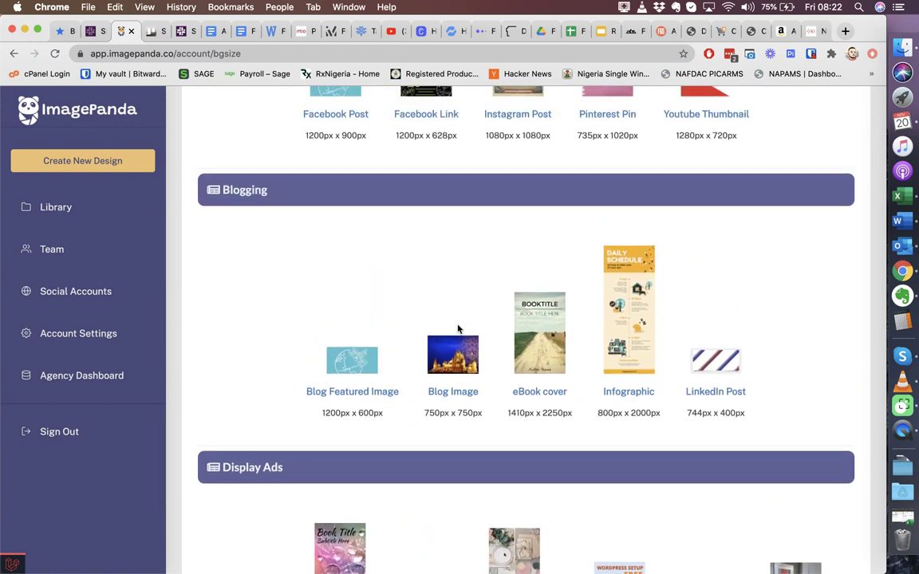
{"action": "scroll", "coordinate": [459, 332], "scroll_direction": "up", "scroll_amount": 5}
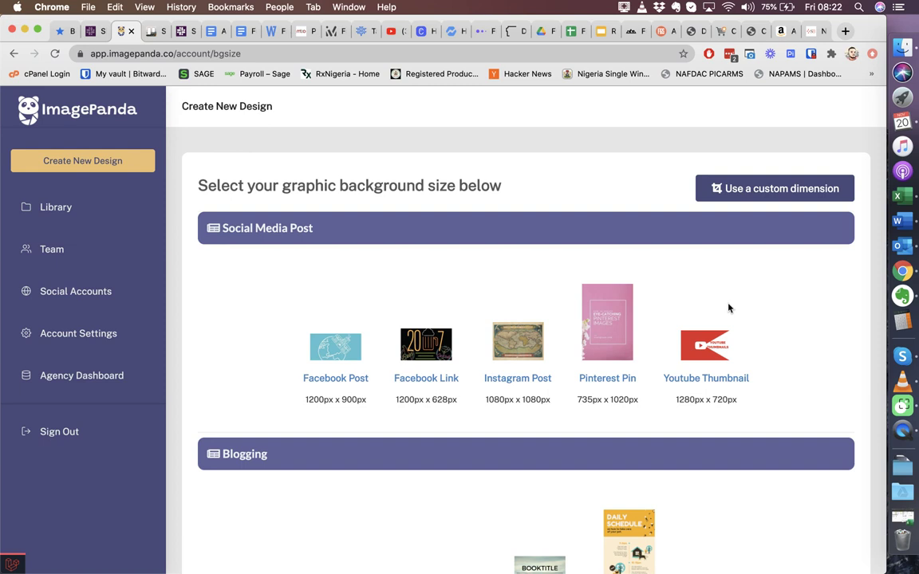
{"action": "left_click", "coordinate": [807, 189]}
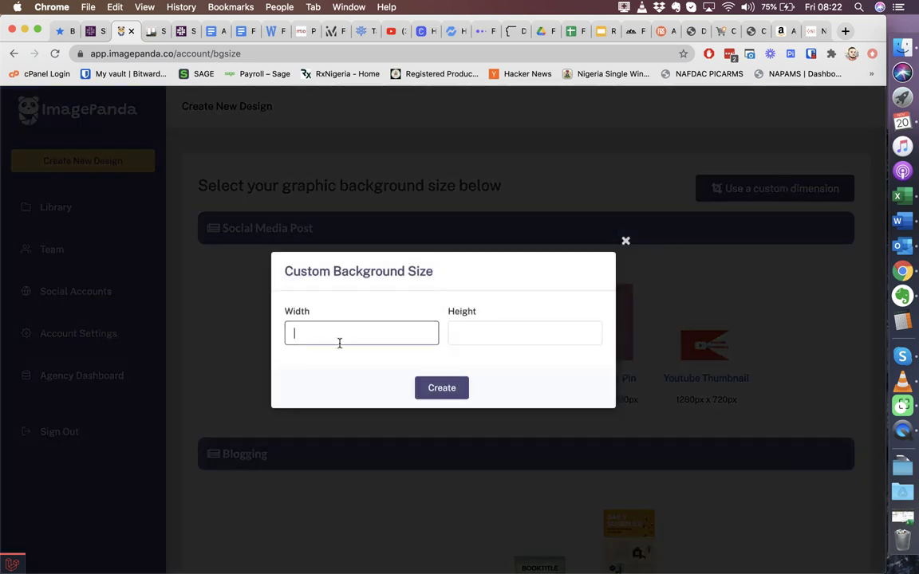
{"action": "left_click", "coordinate": [625, 241]}
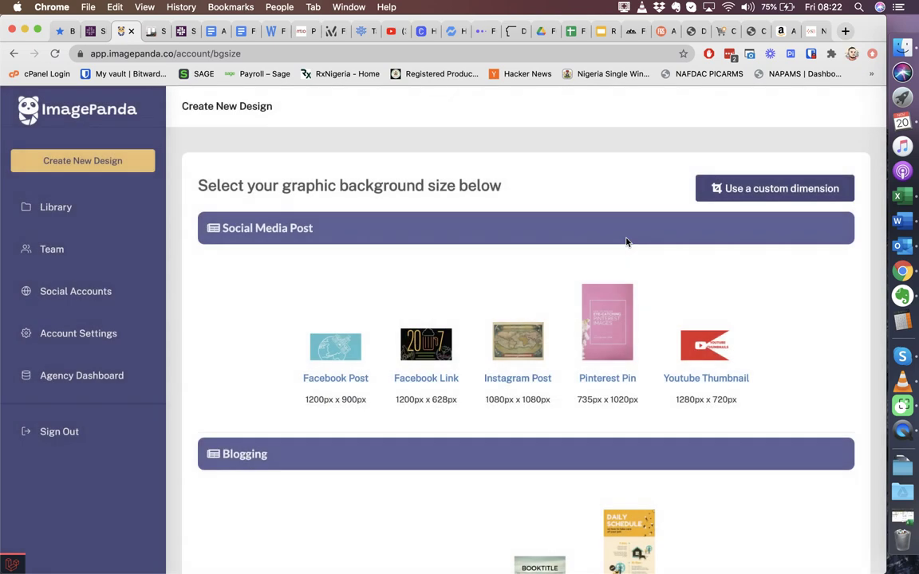
{"action": "left_click", "coordinate": [335, 377]}
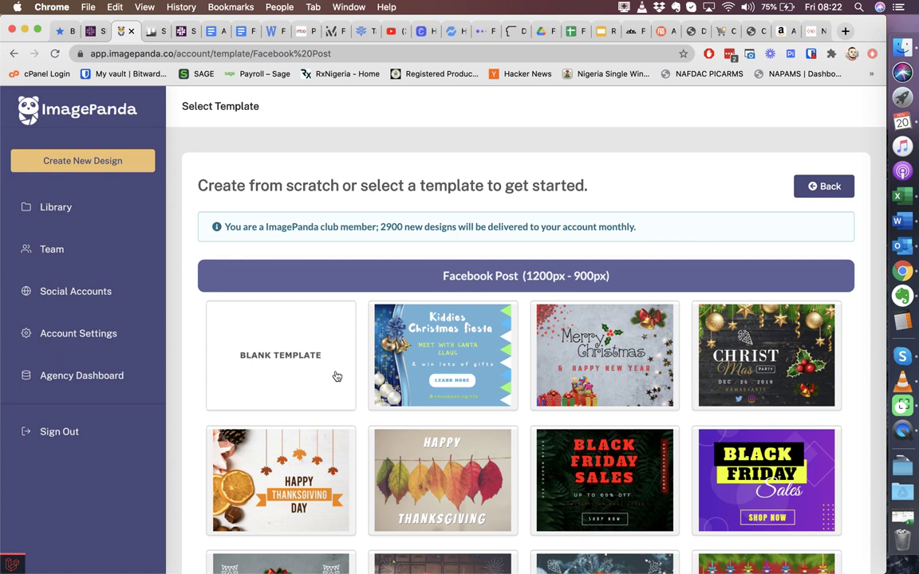
Step: Browse the Facebook Post templates and load the purple Black Friday Sales one into the editor
{"action": "scroll", "coordinate": [398, 316], "scroll_direction": "down", "scroll_amount": 4}
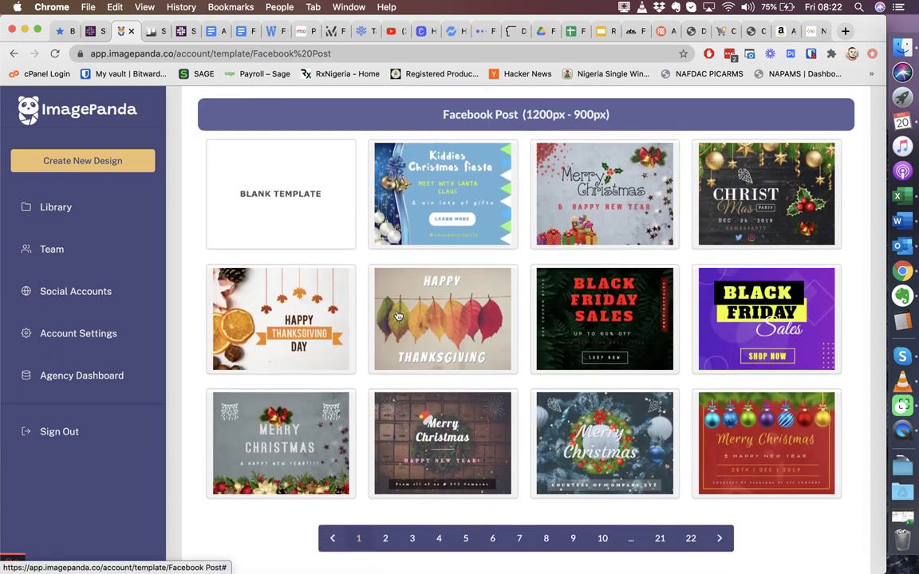
{"action": "scroll", "coordinate": [398, 317], "scroll_direction": "down", "scroll_amount": 1}
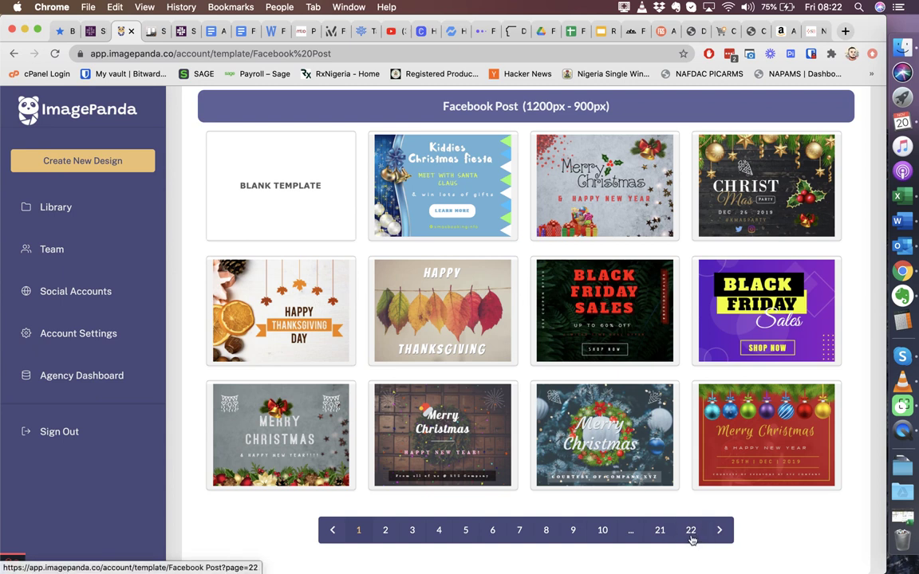
{"action": "scroll", "coordinate": [538, 428], "scroll_direction": "up", "scroll_amount": 5}
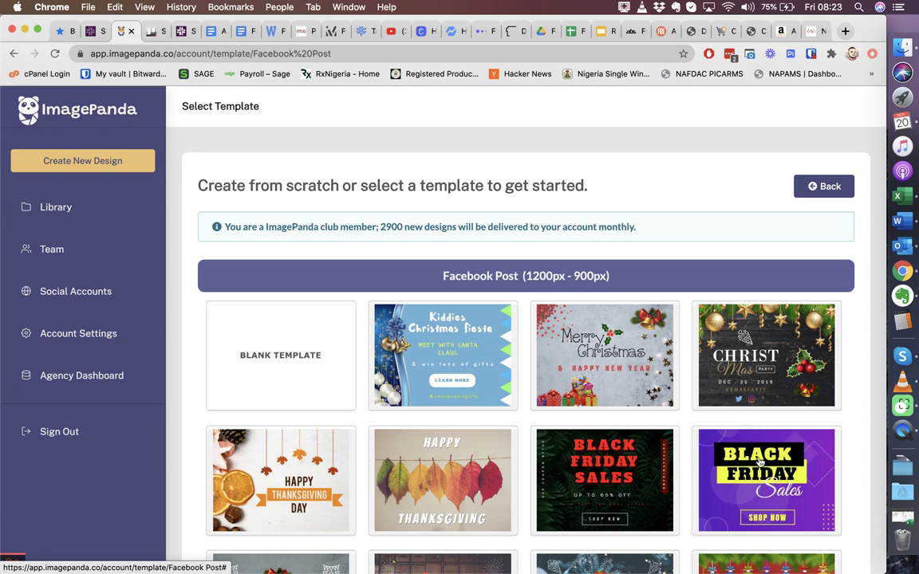
{"action": "left_click", "coordinate": [760, 461]}
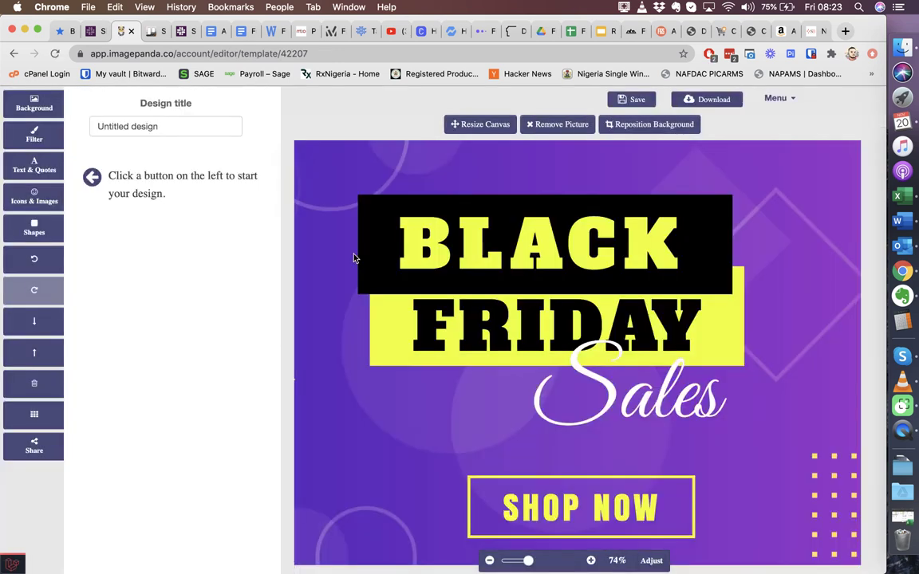
Step: Browse the Background panel's stock images and patterns
{"action": "left_click", "coordinate": [32, 109]}
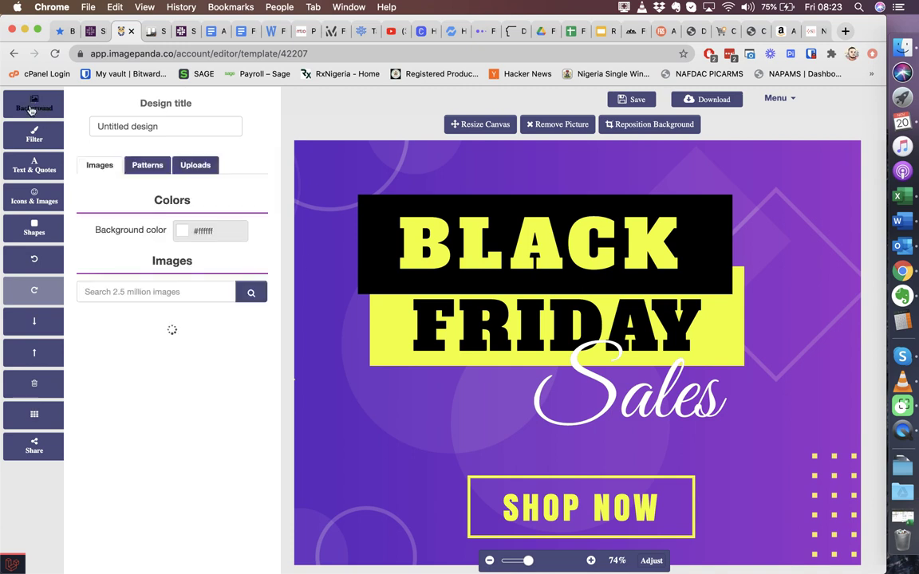
{"action": "scroll", "coordinate": [157, 330], "scroll_direction": "down", "scroll_amount": 4}
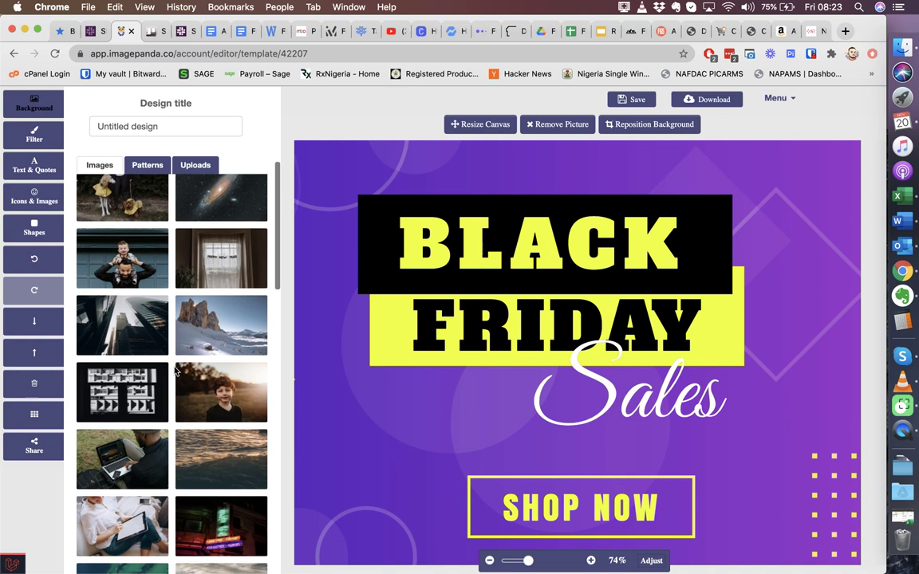
{"action": "scroll", "coordinate": [152, 263], "scroll_direction": "up", "scroll_amount": 4}
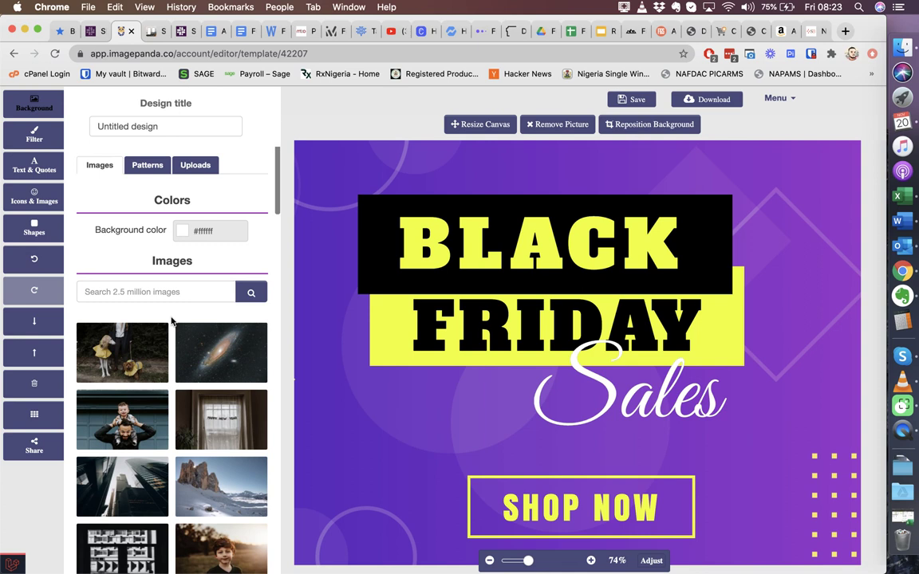
{"action": "left_click", "coordinate": [147, 169]}
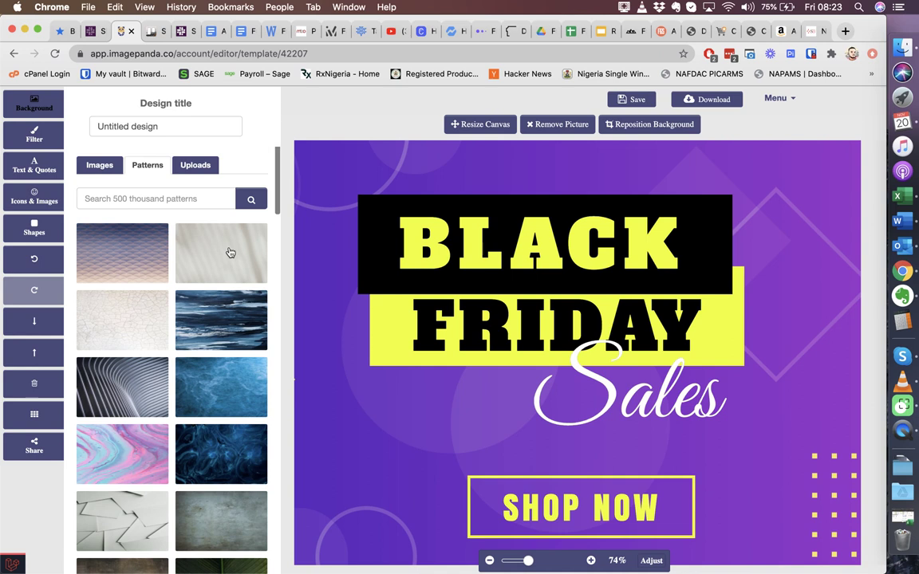
{"action": "scroll", "coordinate": [229, 252], "scroll_direction": "down", "scroll_amount": 10}
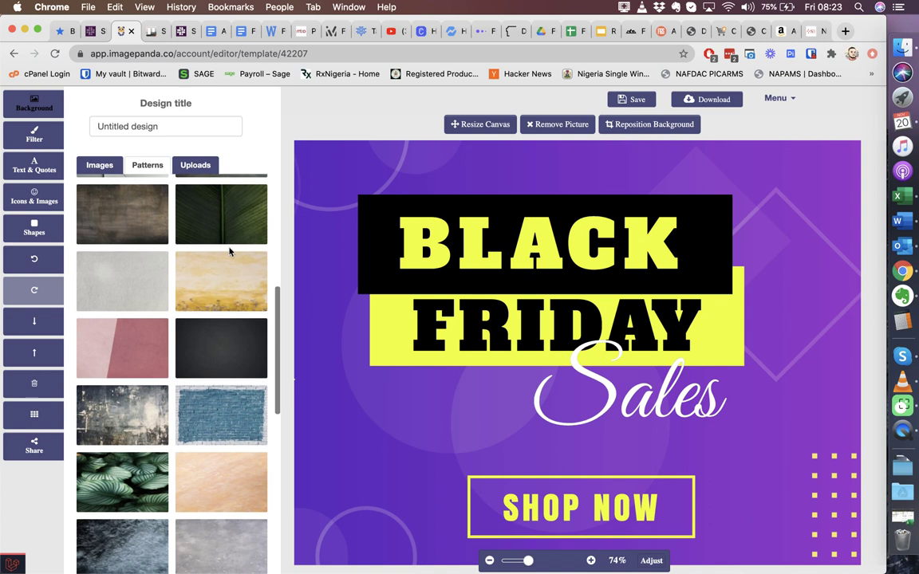
{"action": "scroll", "coordinate": [231, 252], "scroll_direction": "up", "scroll_amount": 2}
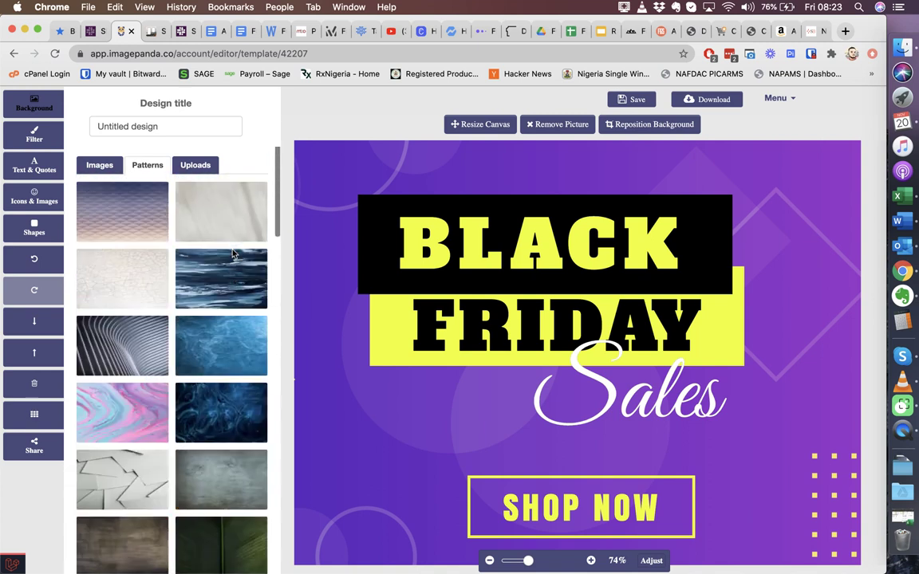
Step: Check the uploaded backgrounds and the colour picker, leaving the background colour at #ffffff
{"action": "left_click", "coordinate": [185, 165]}
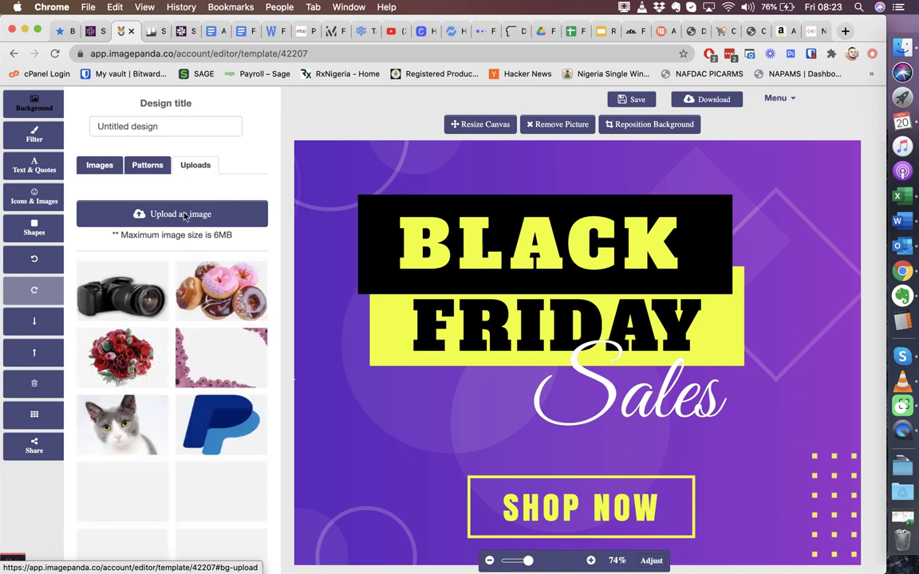
{"action": "left_click", "coordinate": [135, 165]}
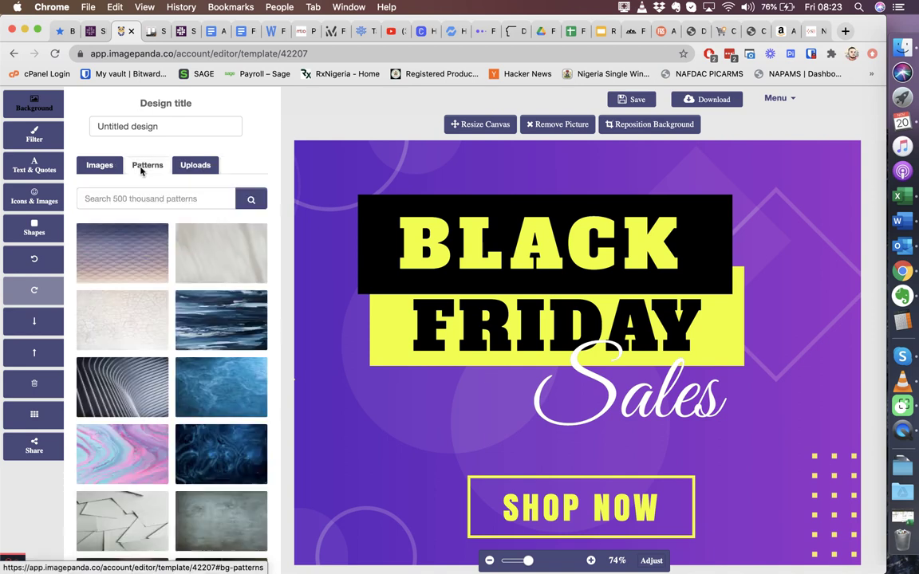
{"action": "left_click", "coordinate": [99, 168]}
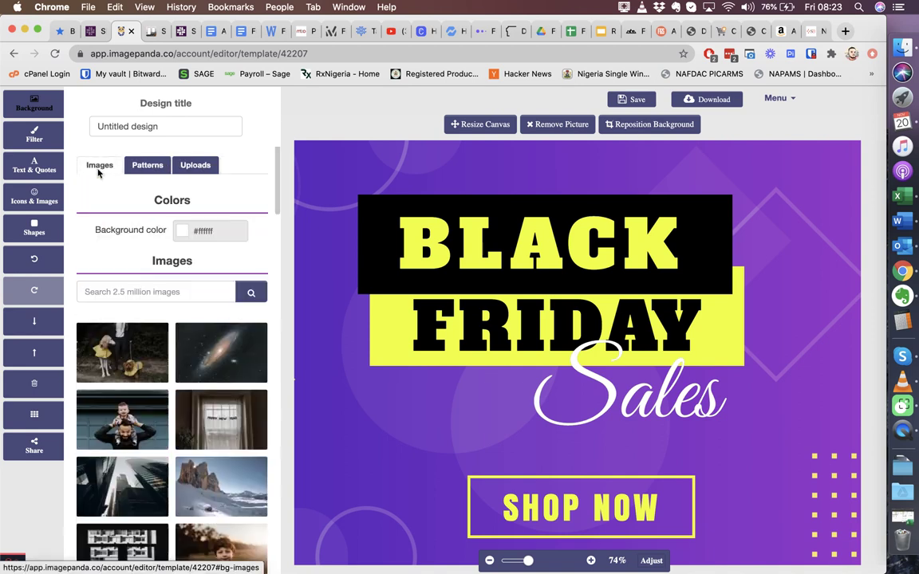
{"action": "left_click", "coordinate": [184, 233]}
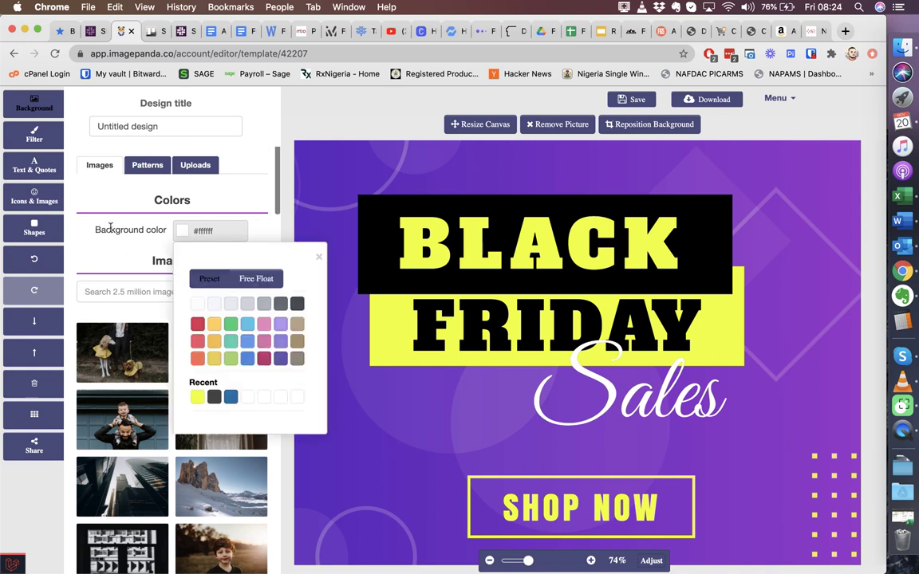
{"action": "left_click", "coordinate": [109, 257]}
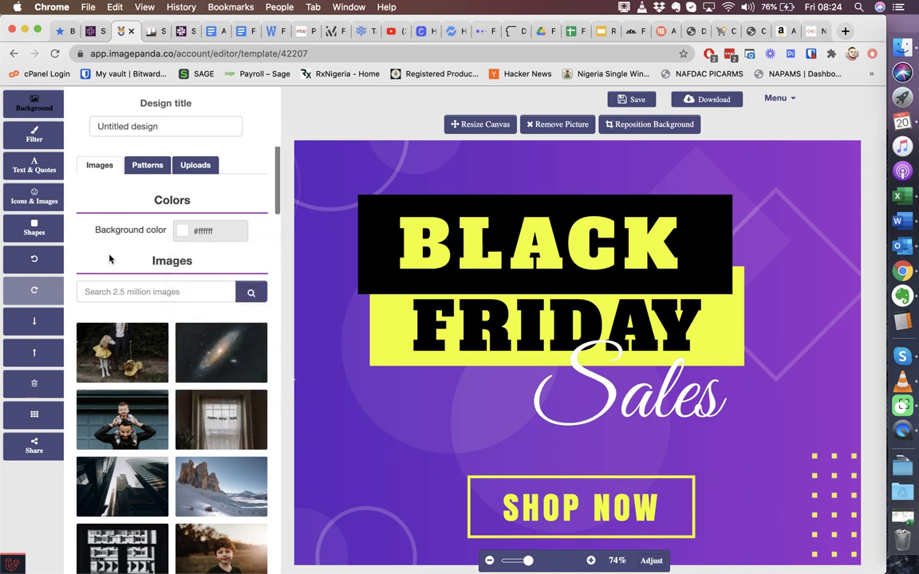
Step: Apply a Darken filter of 48 to the purple background
{"action": "left_click", "coordinate": [38, 140]}
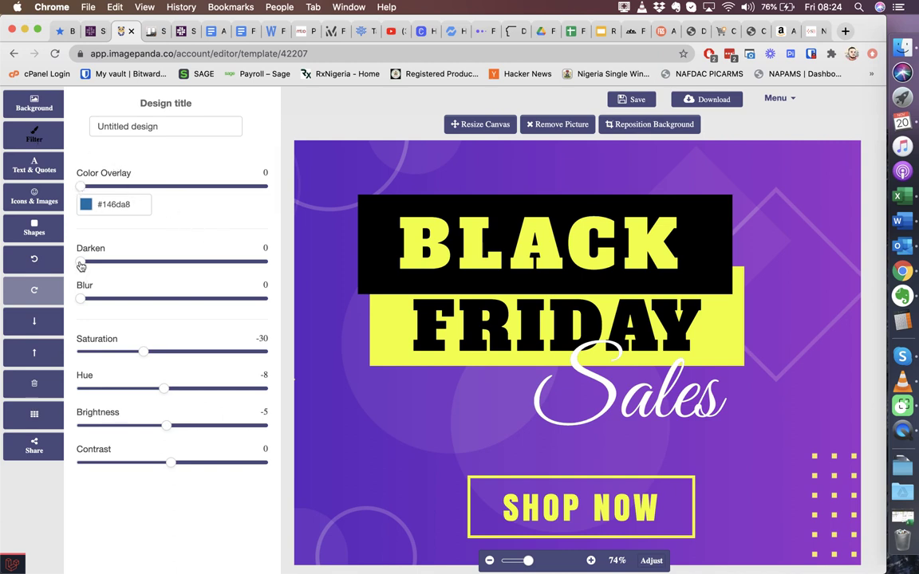
{"action": "left_click_drag", "start_coordinate": [86, 264], "coordinate": [165, 270]}
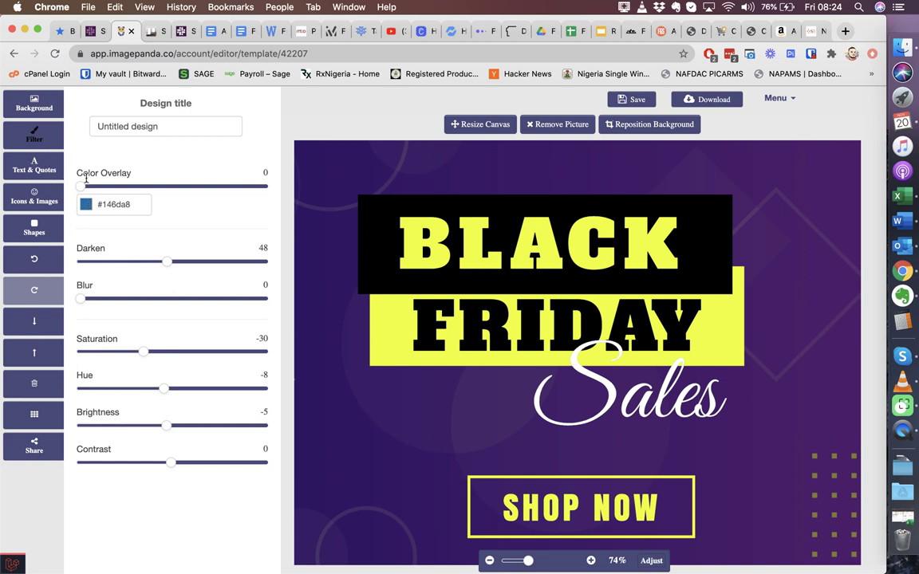
{"action": "left_click", "coordinate": [34, 164]}
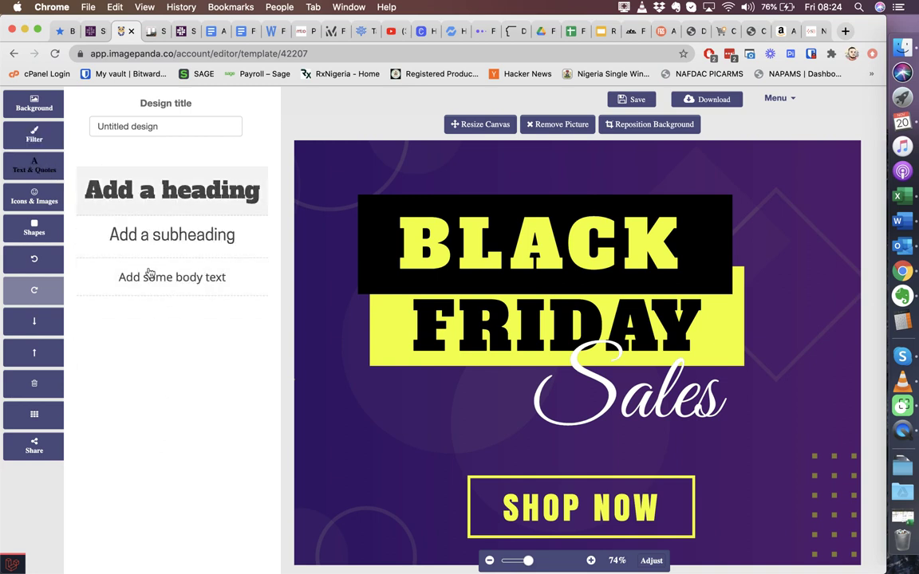
Step: Add the uploaded cat photo from Icons & Images Uploads onto the canvas
{"action": "left_click", "coordinate": [31, 205]}
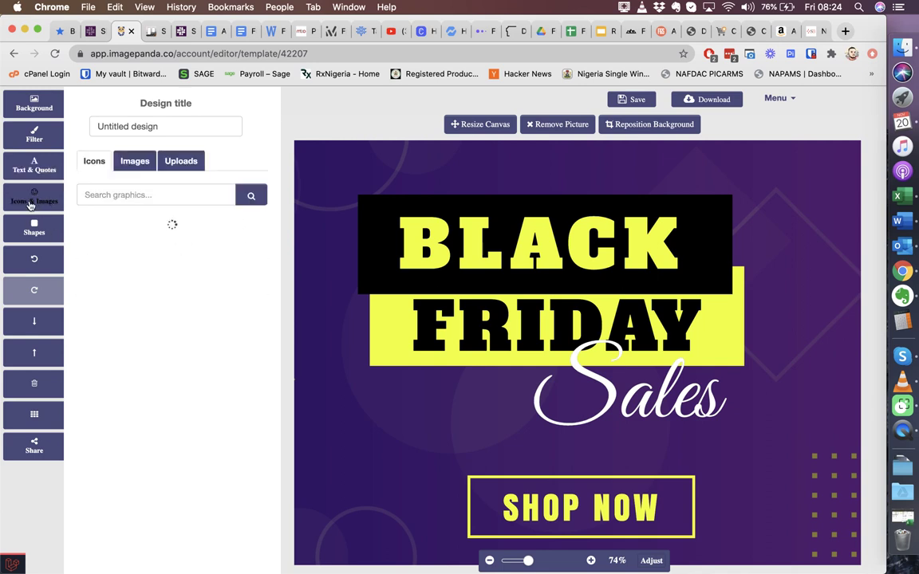
{"action": "scroll", "coordinate": [196, 419], "scroll_direction": "down", "scroll_amount": 3}
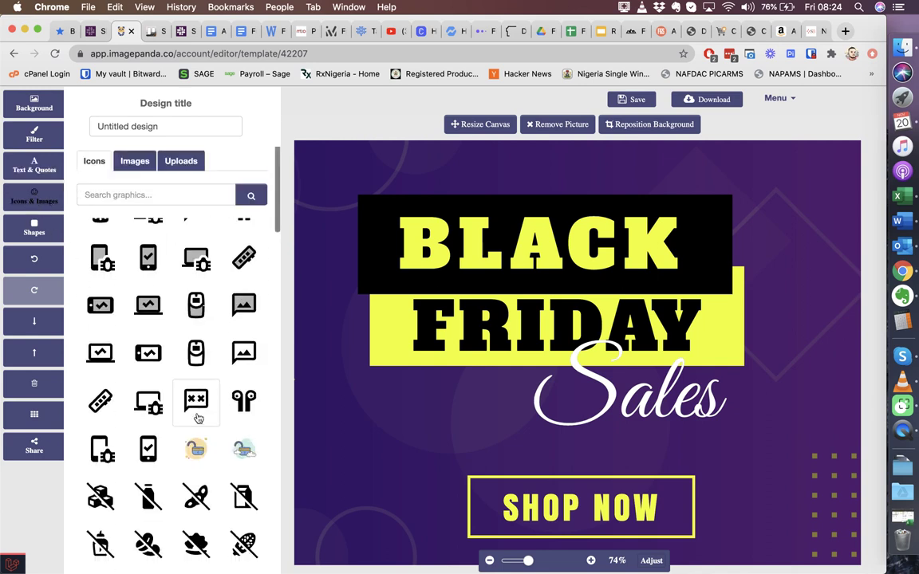
{"action": "left_click", "coordinate": [132, 168]}
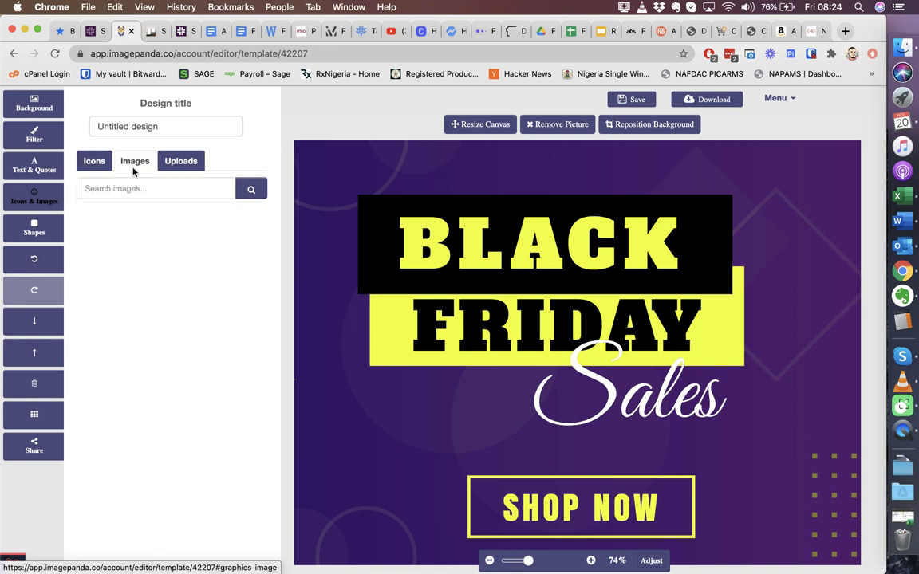
{"action": "left_click", "coordinate": [174, 168]}
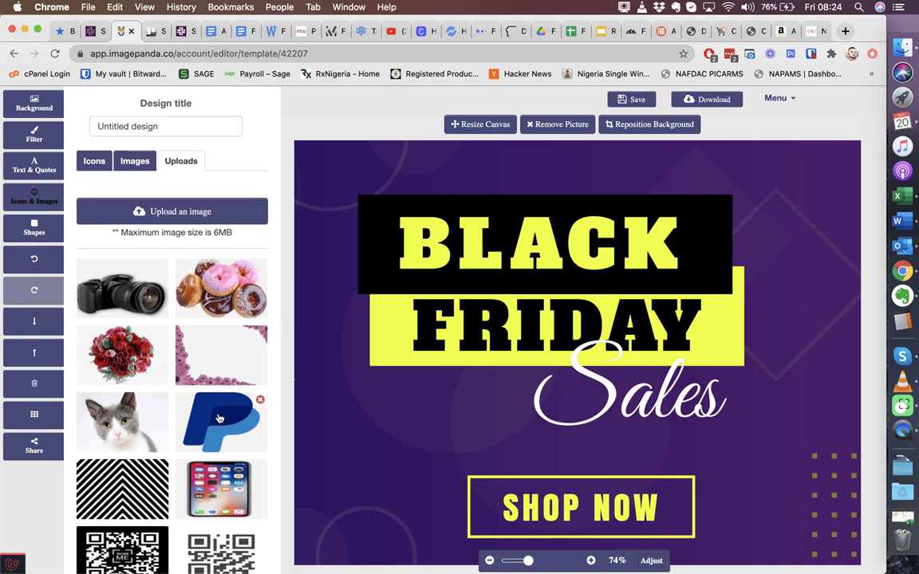
{"action": "scroll", "coordinate": [120, 430], "scroll_direction": "down", "scroll_amount": 3}
{"action": "scroll", "coordinate": [119, 431], "scroll_direction": "up", "scroll_amount": 3}
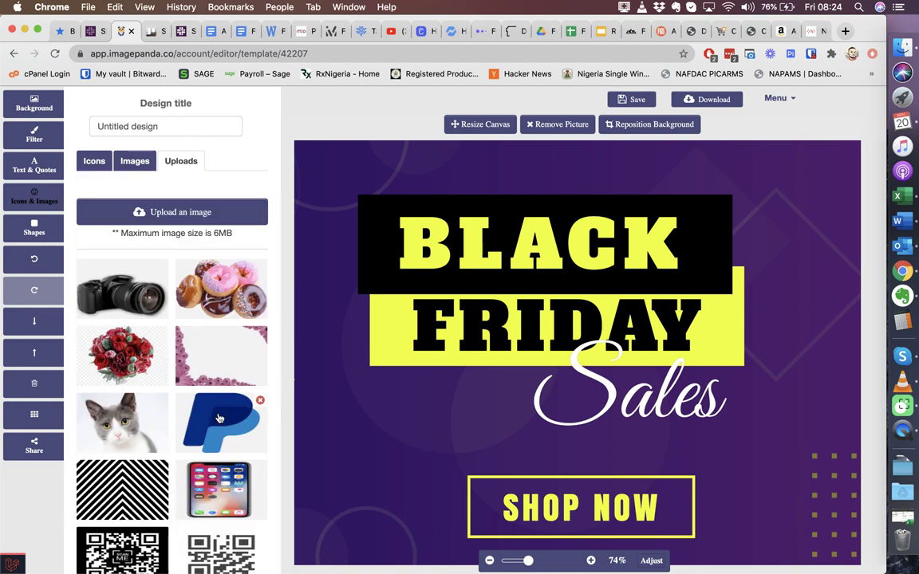
{"action": "left_click", "coordinate": [116, 430]}
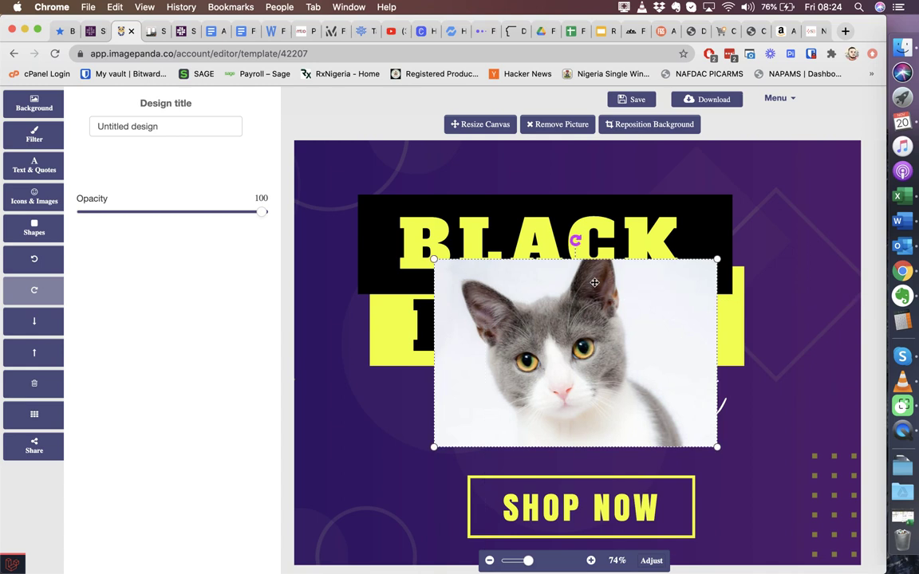
Step: Shrink the cat photo and move it below FRIDAY, beside the Sales text
{"action": "left_click_drag", "start_coordinate": [715, 261], "coordinate": [554, 360]}
{"action": "left_click_drag", "start_coordinate": [496, 399], "coordinate": [389, 419]}
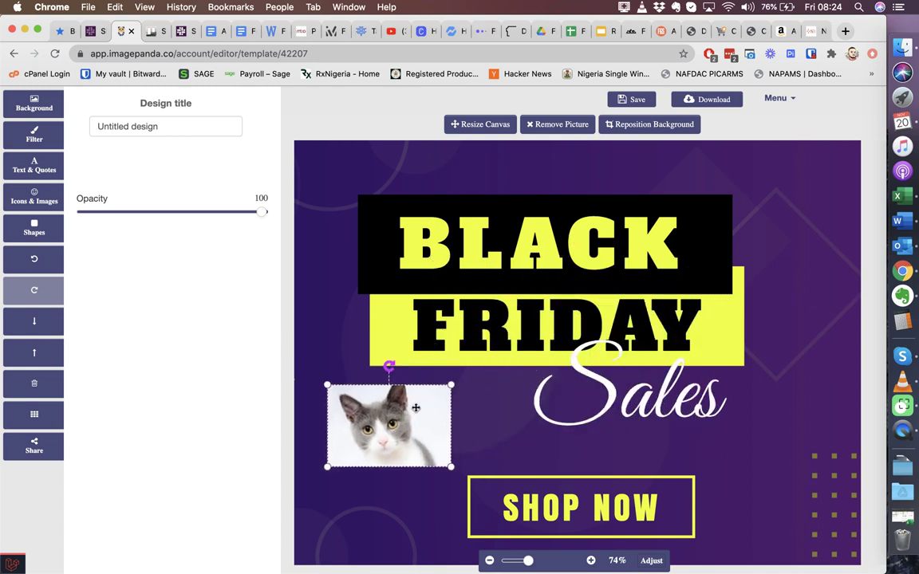
{"action": "left_click", "coordinate": [24, 237]}
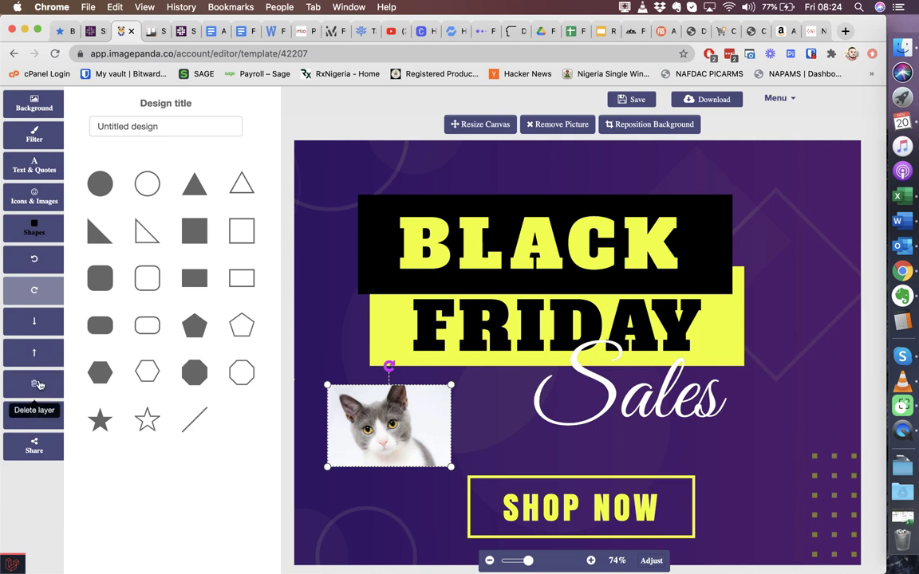
Step: Turn on the grid and nudge the cat photo left and lower, leaving the canvas size unchanged
{"action": "left_click", "coordinate": [40, 421]}
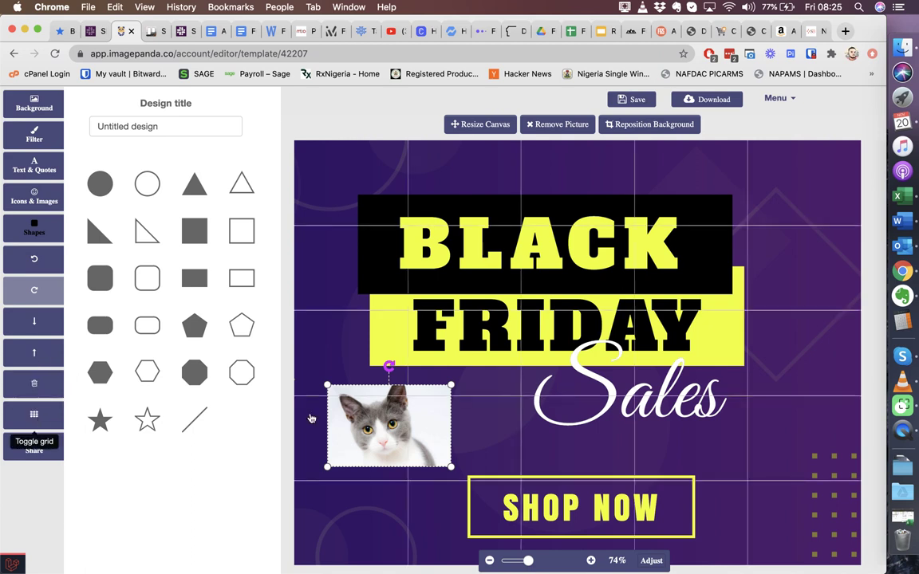
{"action": "left_click_drag", "start_coordinate": [355, 387], "coordinate": [325, 395]}
{"action": "left_click_drag", "start_coordinate": [367, 441], "coordinate": [370, 440]}
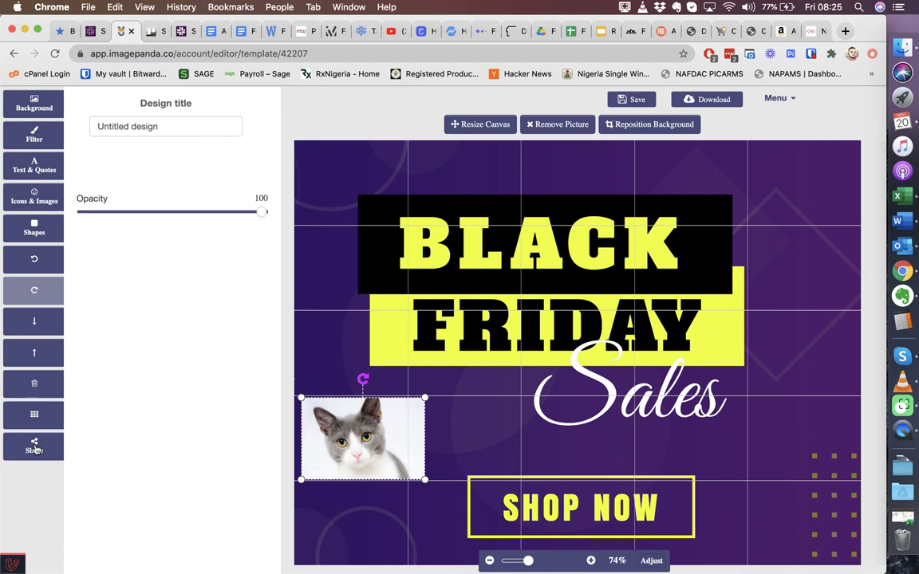
{"action": "left_click", "coordinate": [486, 126]}
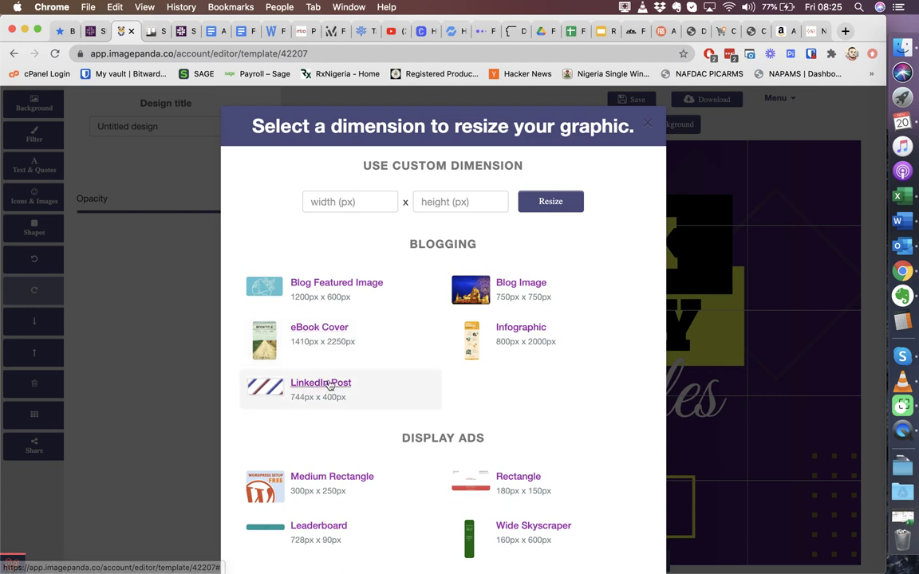
{"action": "left_click", "coordinate": [750, 267]}
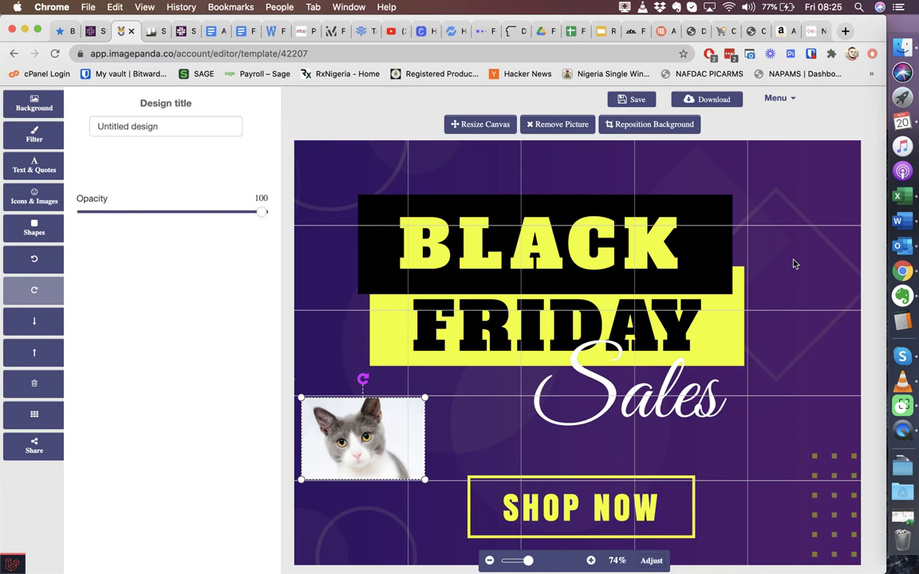
Step: Remove the purple background picture and set the background colour to orange #f8bb42
{"action": "left_click", "coordinate": [539, 126]}
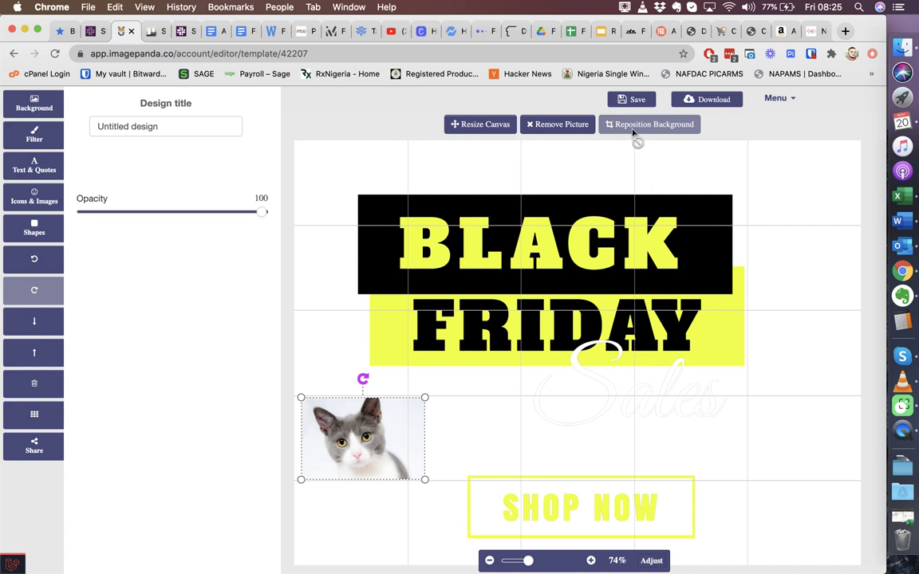
{"action": "left_click", "coordinate": [22, 103]}
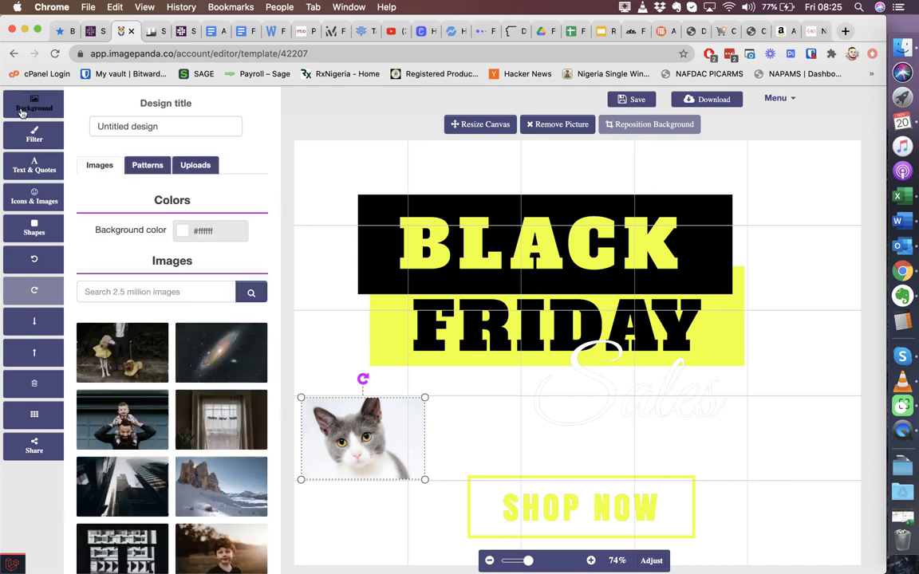
{"action": "left_click", "coordinate": [183, 230]}
{"action": "left_click", "coordinate": [216, 345]}
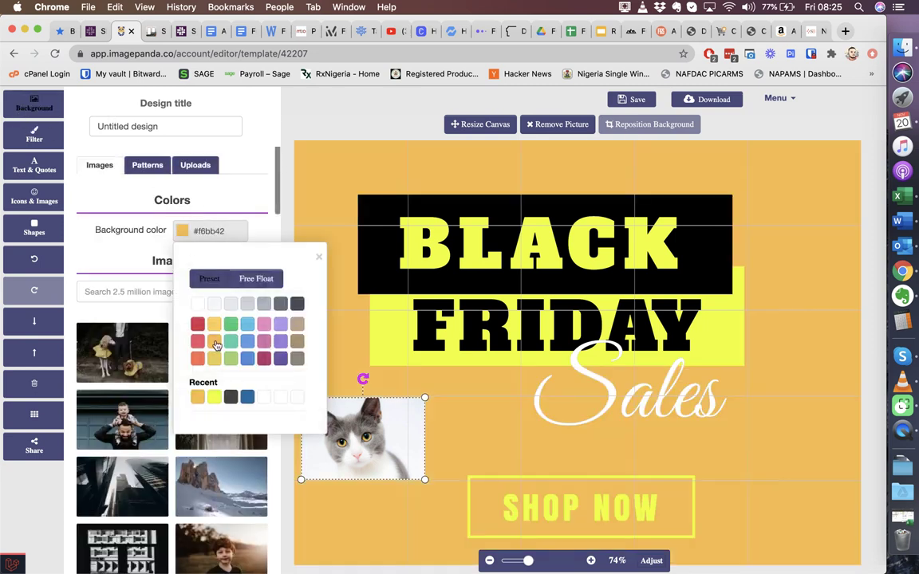
{"action": "left_click", "coordinate": [328, 179]}
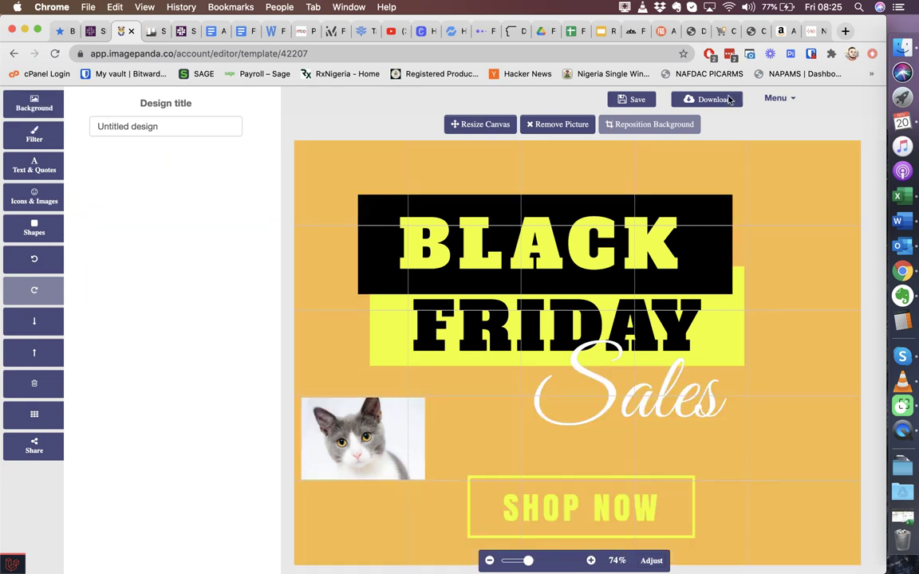
{"action": "left_click", "coordinate": [636, 101]}
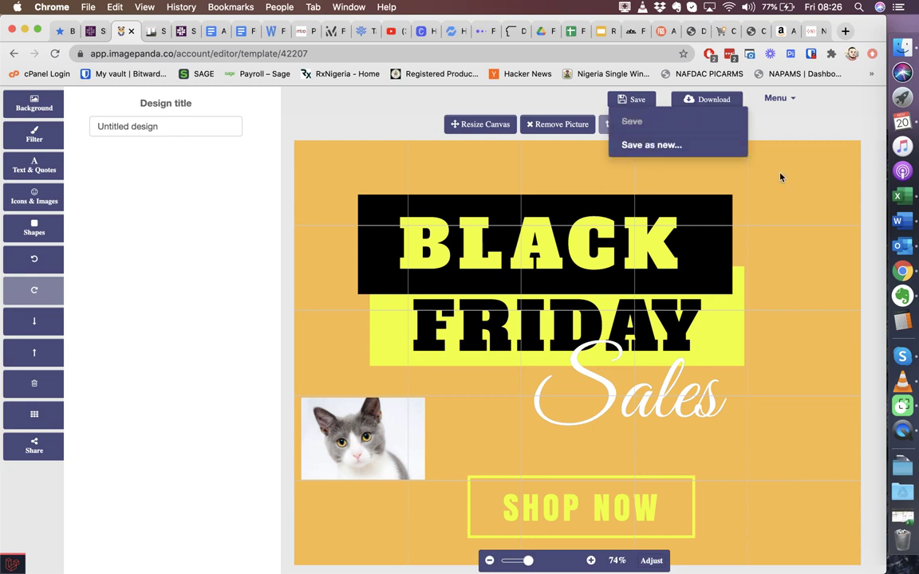
Step: Enable Transparent background in the Download export options
{"action": "left_click", "coordinate": [702, 100]}
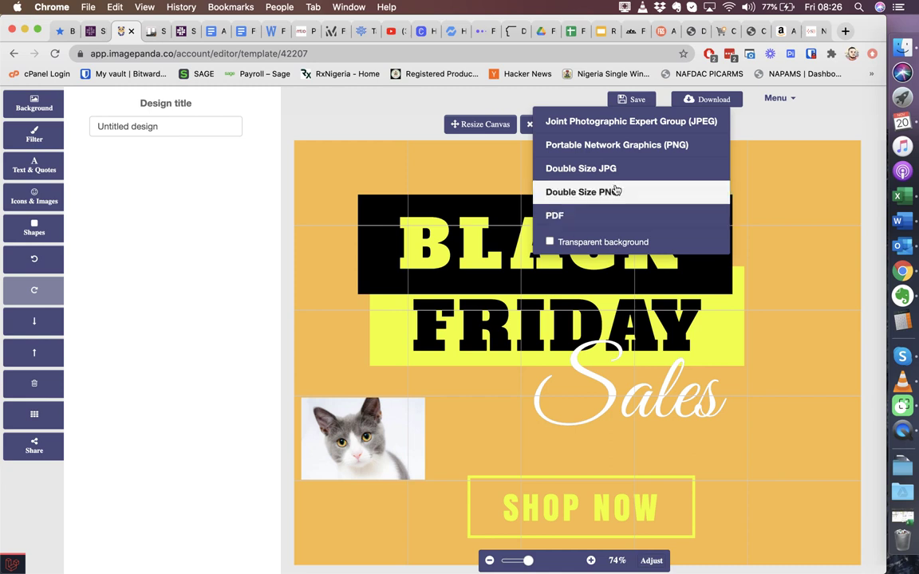
{"action": "left_click", "coordinate": [550, 242]}
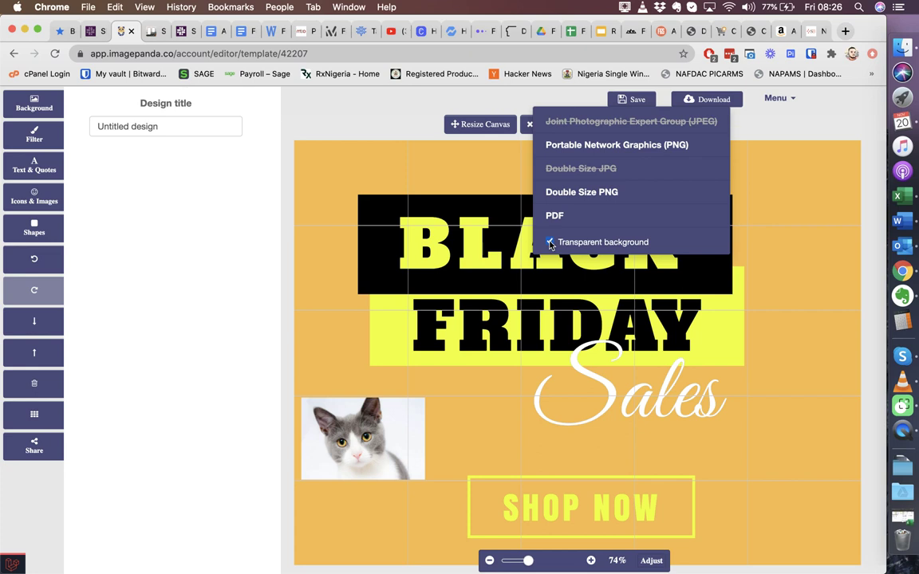
{"action": "left_click", "coordinate": [776, 100]}
Step: Leave the editor for the Library, discarding the unsaved Black Friday design
{"action": "left_click", "coordinate": [719, 147]}
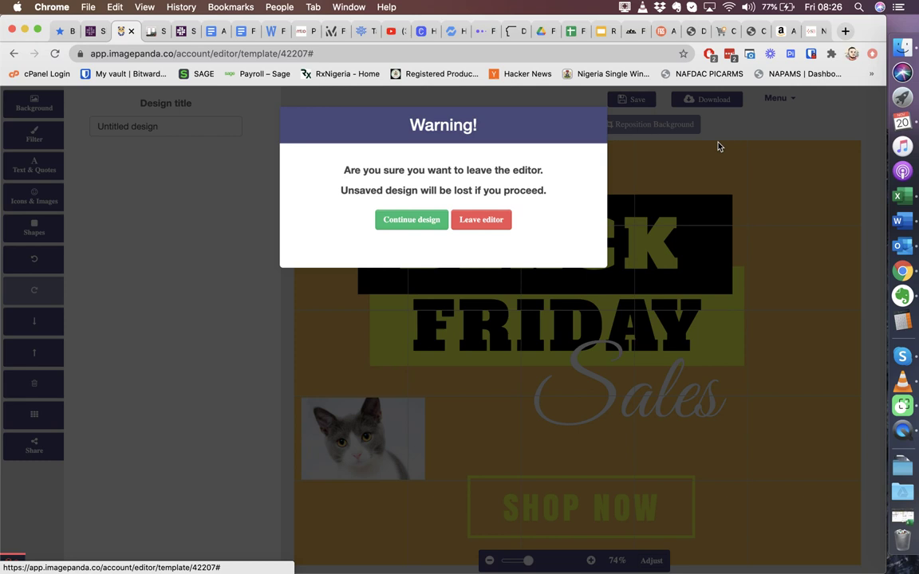
{"action": "left_click", "coordinate": [485, 225]}
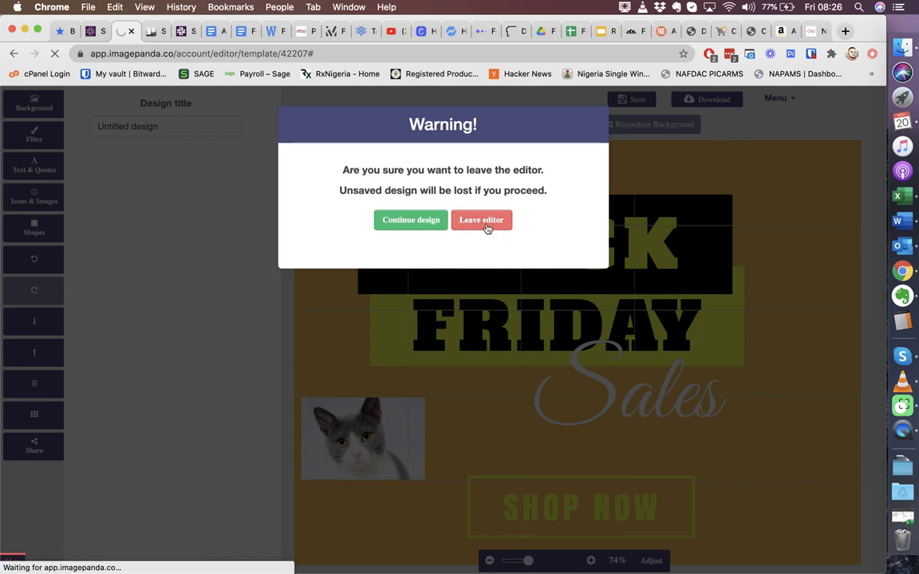
{"action": "scroll", "coordinate": [487, 229], "scroll_direction": "down", "scroll_amount": 5}
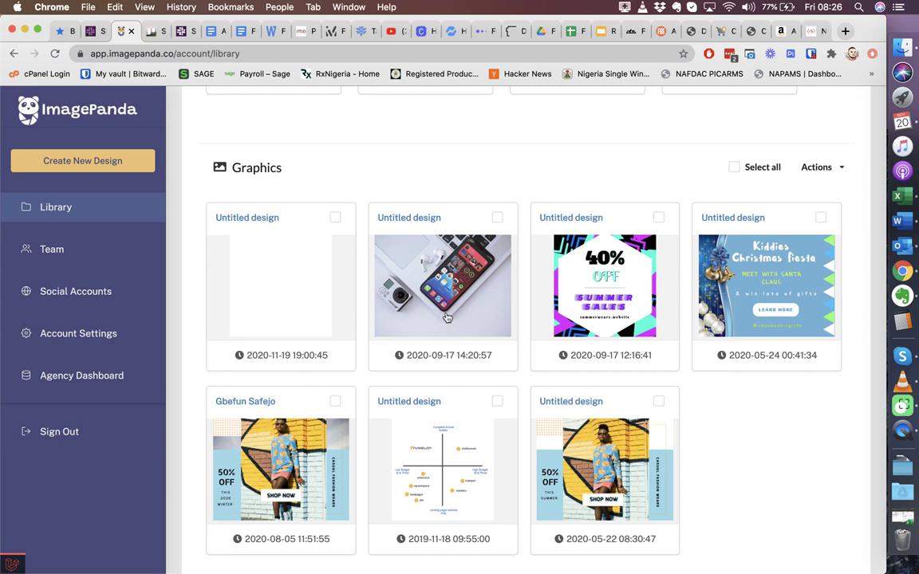
{"action": "scroll", "coordinate": [445, 318], "scroll_direction": "up", "scroll_amount": 5}
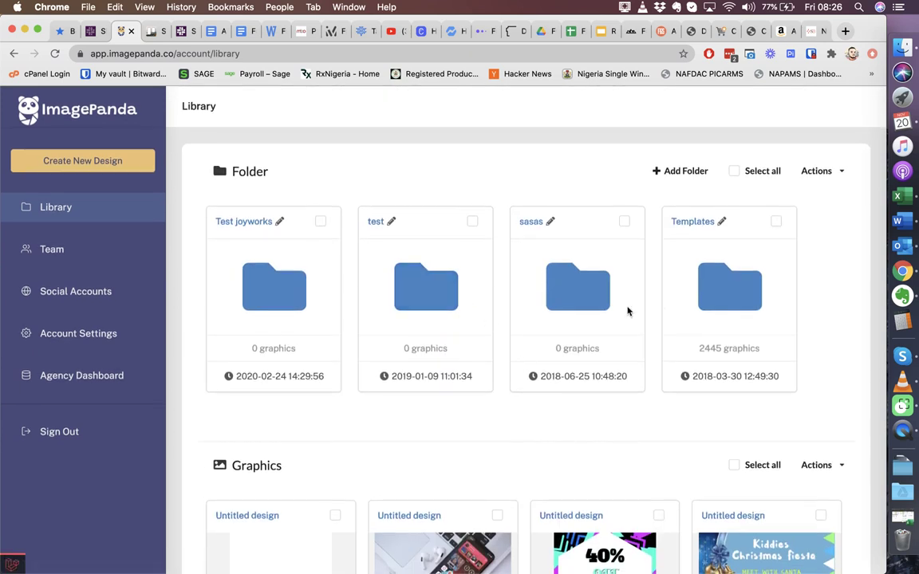
Step: Browse the Templates folder, then return to the Library overview
{"action": "left_click", "coordinate": [720, 291]}
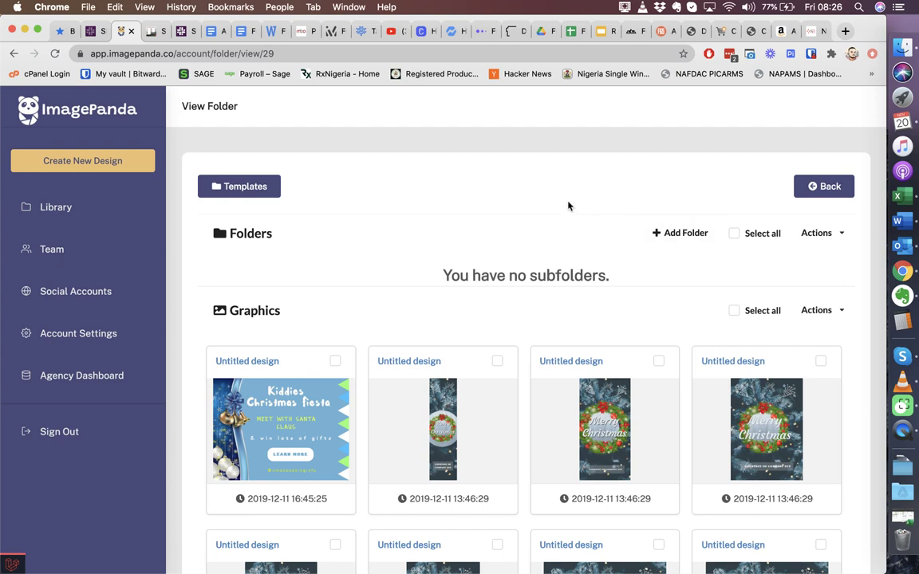
{"action": "scroll", "coordinate": [568, 206], "scroll_direction": "down", "scroll_amount": 10}
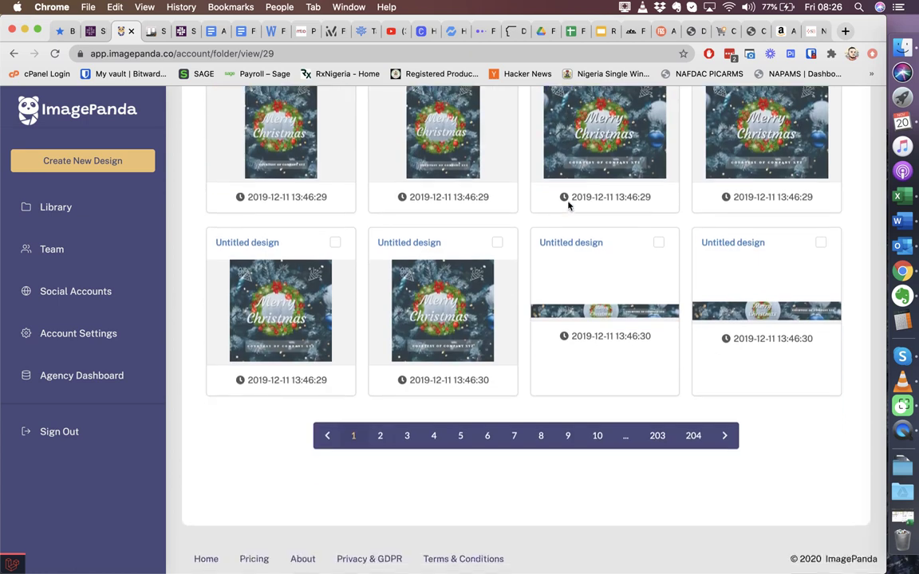
{"action": "scroll", "coordinate": [567, 206], "scroll_direction": "up", "scroll_amount": 10}
{"action": "scroll", "coordinate": [568, 205], "scroll_direction": "up", "scroll_amount": 2}
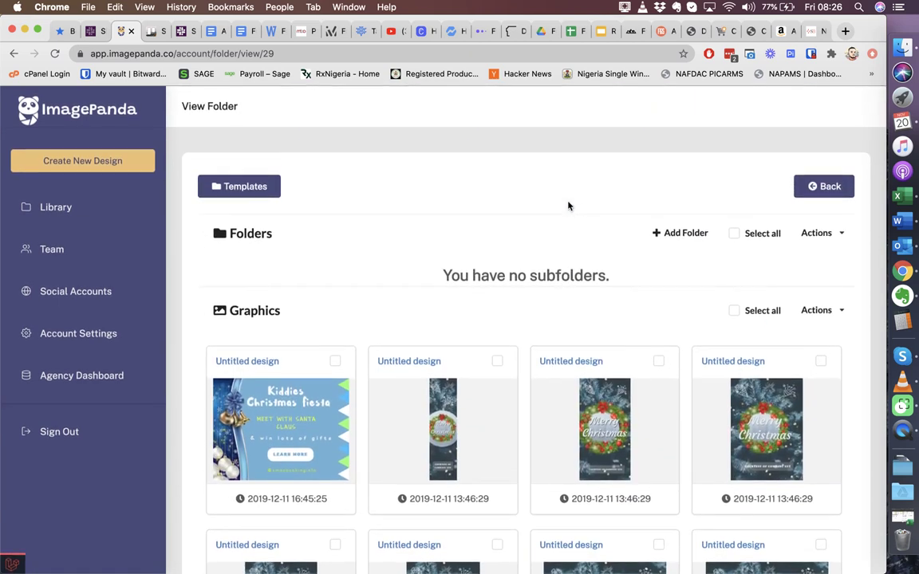
{"action": "left_click", "coordinate": [810, 186]}
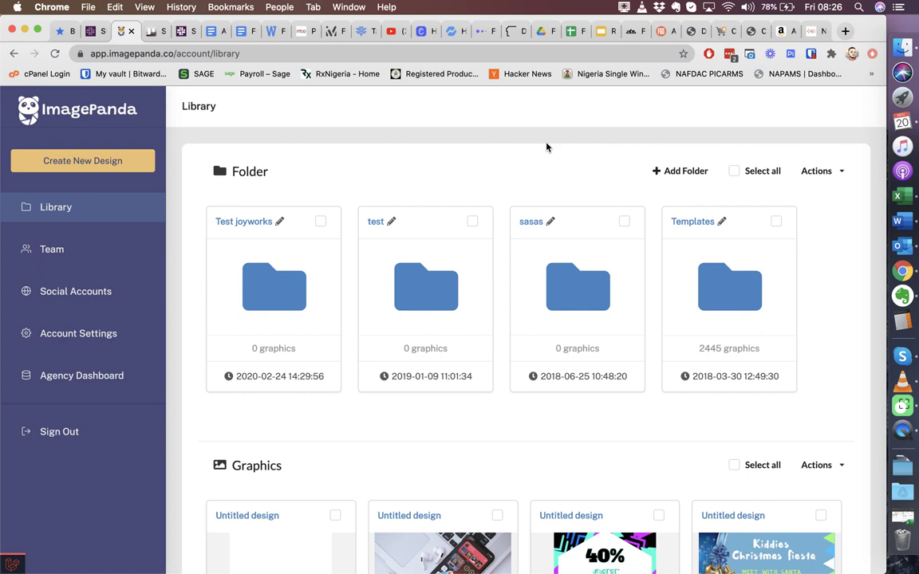
{"action": "scroll", "coordinate": [545, 146], "scroll_direction": "down", "scroll_amount": 5}
{"action": "scroll", "coordinate": [545, 146], "scroll_direction": "up", "scroll_amount": 5}
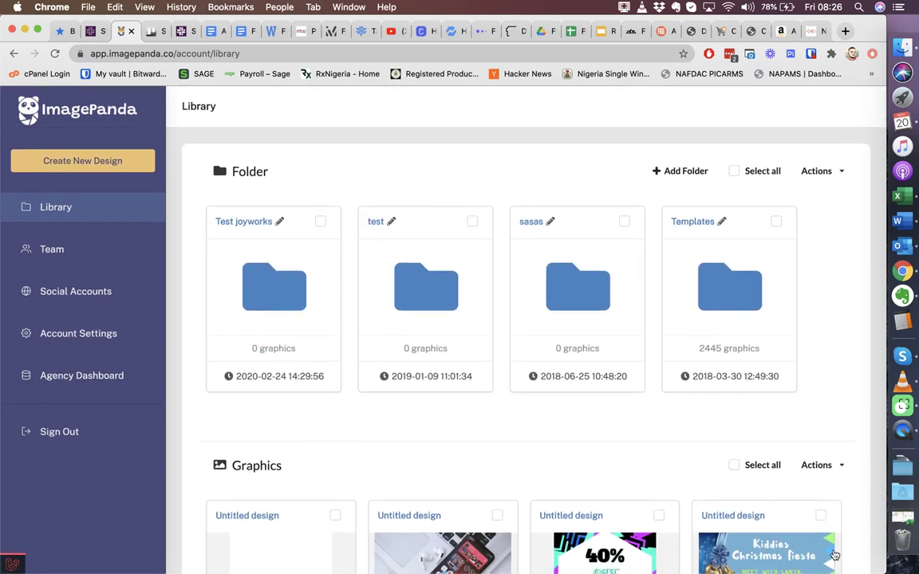